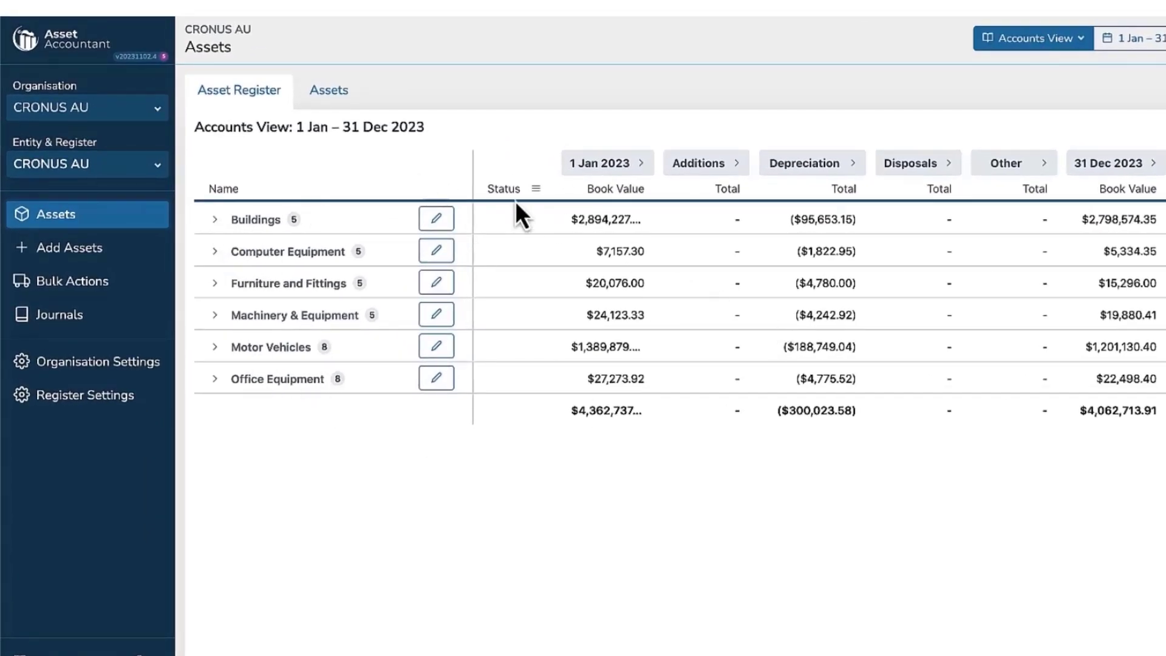
- Expand the Buildings and Computer Equipment asset groups, and open the Buildings group's settings to view its general ledger accounts
{"action": "left_click", "coordinate": [243, 228]}
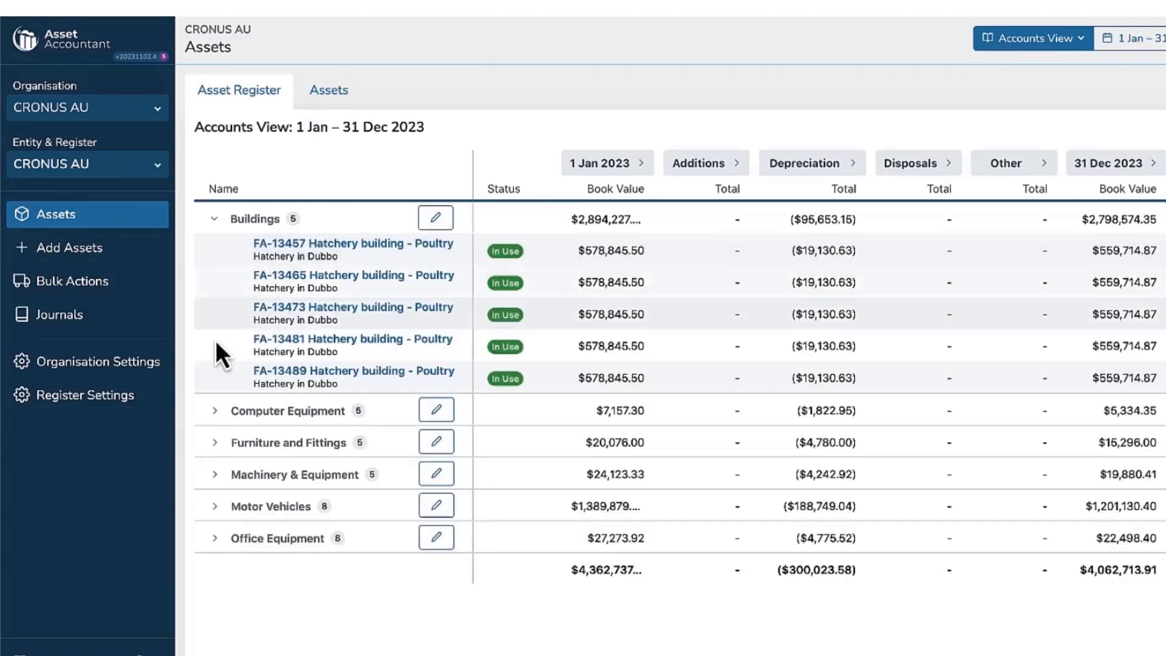
{"action": "left_click", "coordinate": [214, 414]}
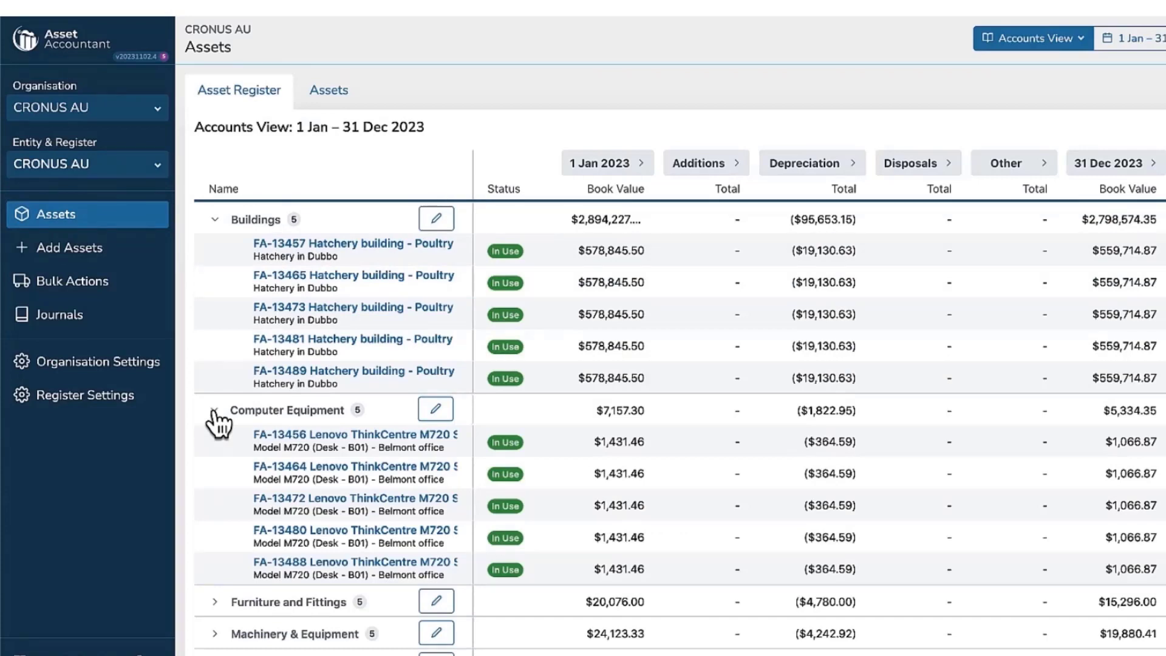
{"action": "left_click", "coordinate": [437, 220]}
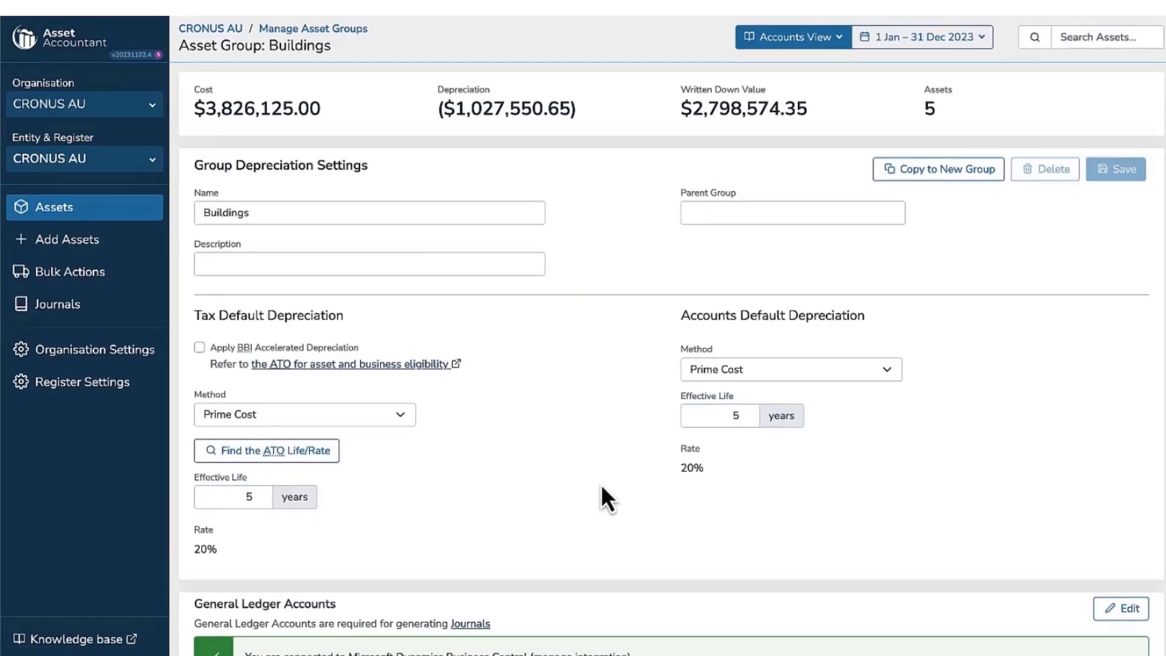
{"action": "scroll", "coordinate": [602, 488], "scroll_direction": "down", "scroll_amount": 8}
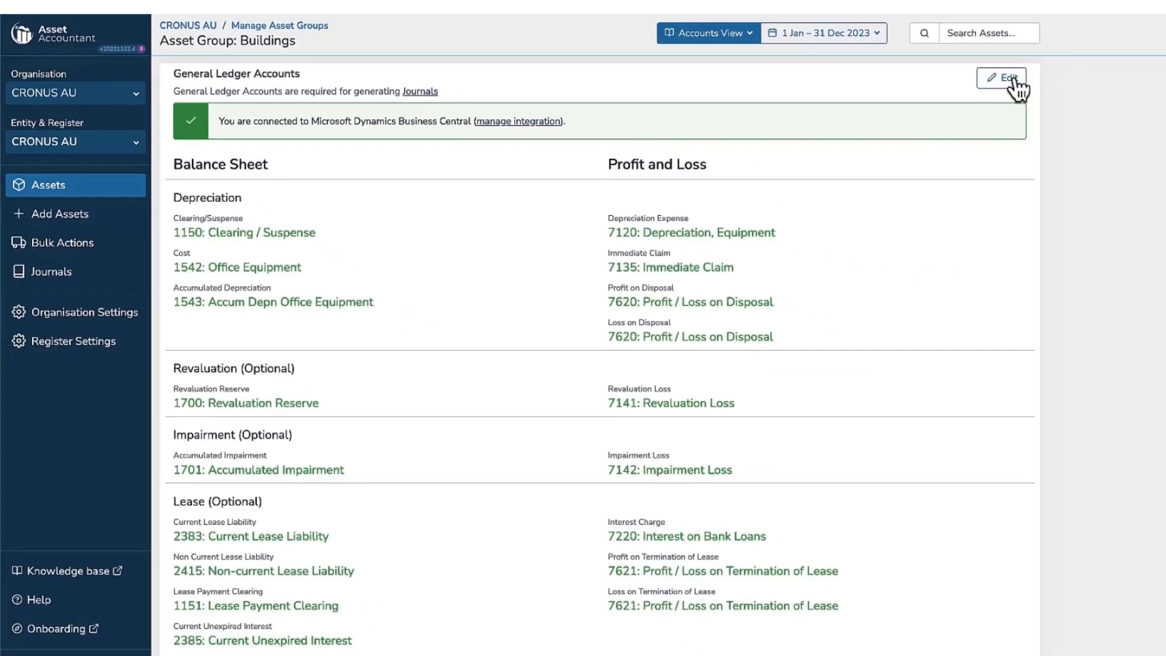
- Review the Buildings group's editable general ledger account mappings and the Clearing/Suspense account choices, and return to the asset register
{"action": "left_click", "coordinate": [1008, 79]}
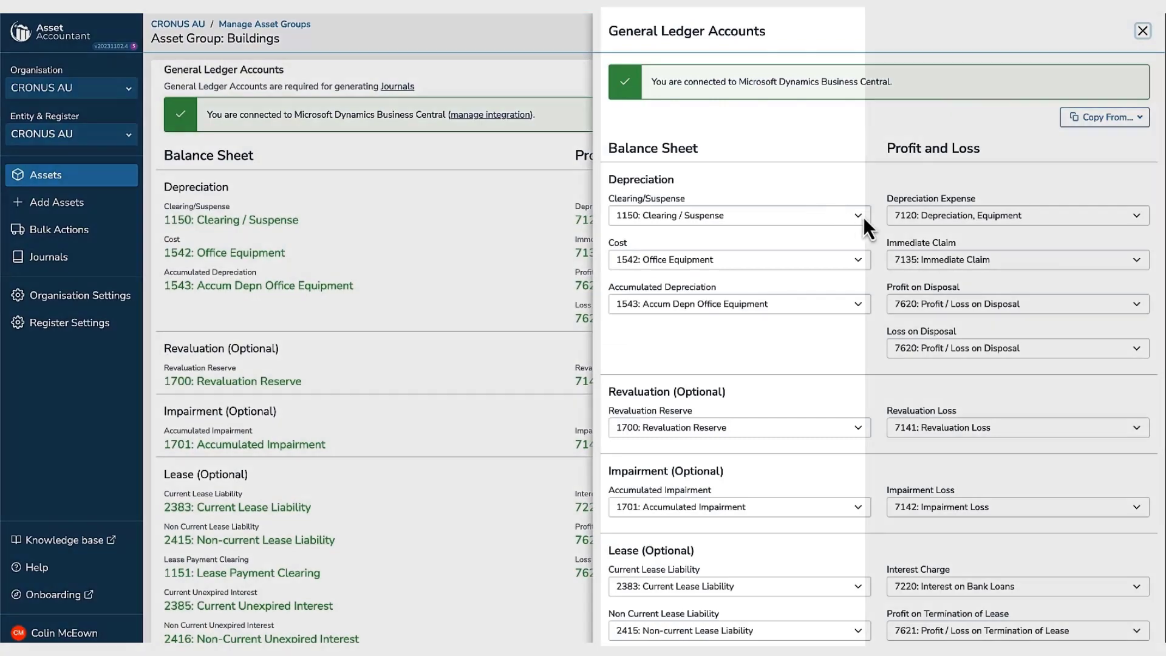
{"action": "left_click", "coordinate": [857, 215]}
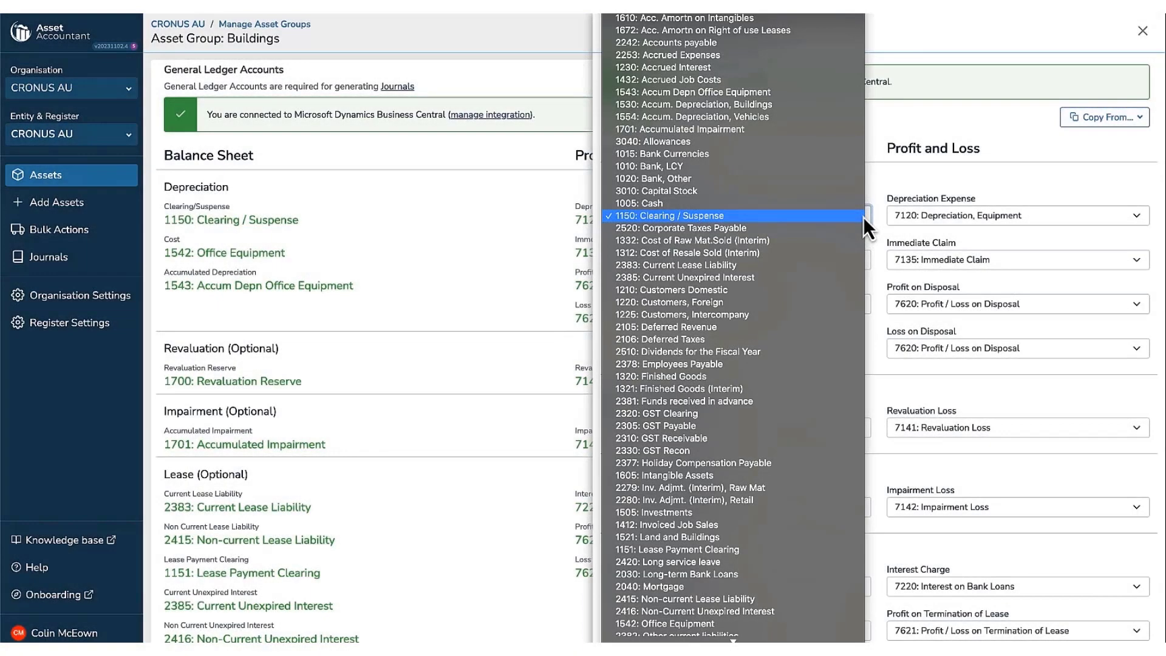
{"action": "left_click", "coordinate": [862, 216]}
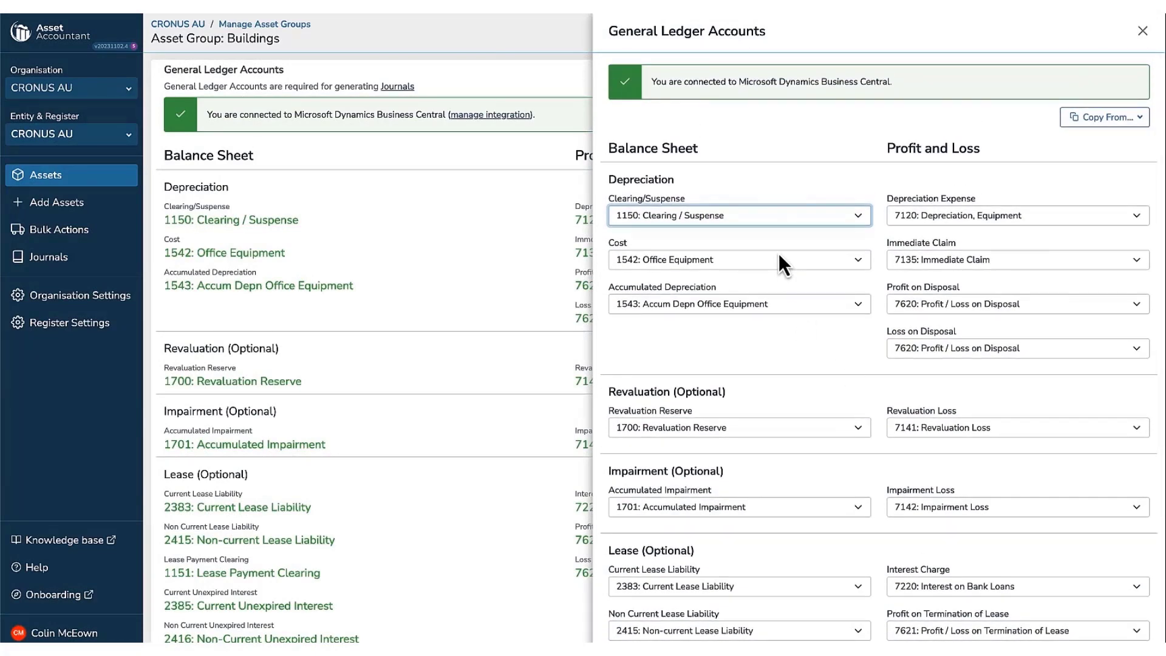
{"action": "scroll", "coordinate": [811, 308], "scroll_direction": "down", "scroll_amount": 3}
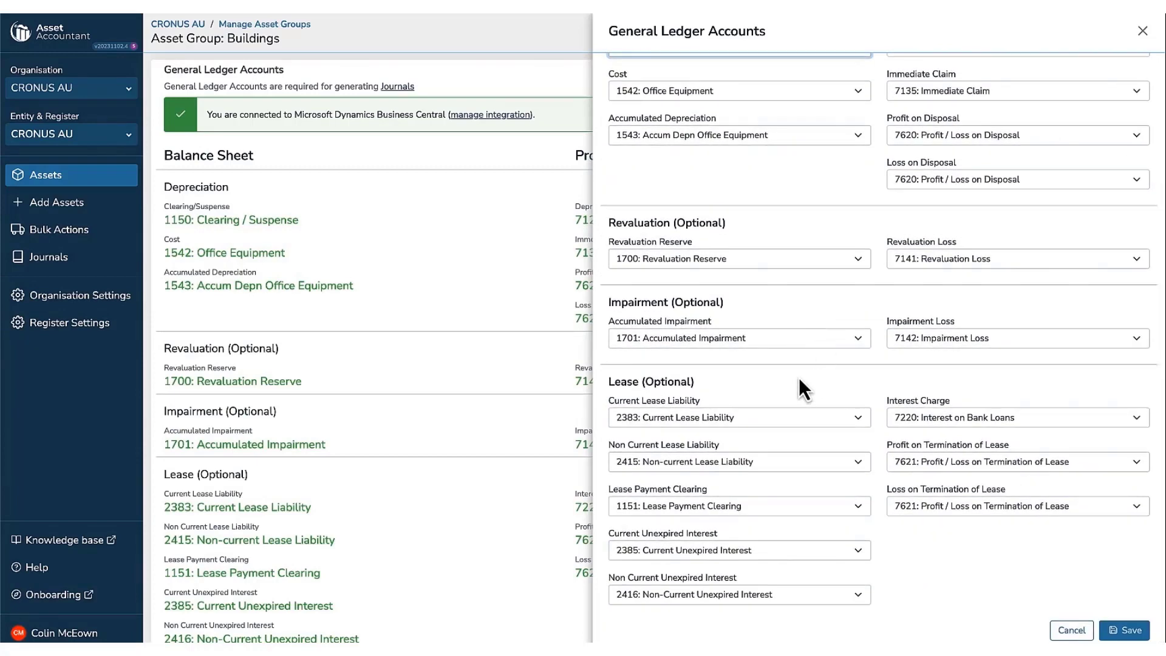
{"action": "scroll", "coordinate": [799, 377], "scroll_direction": "up", "scroll_amount": 3}
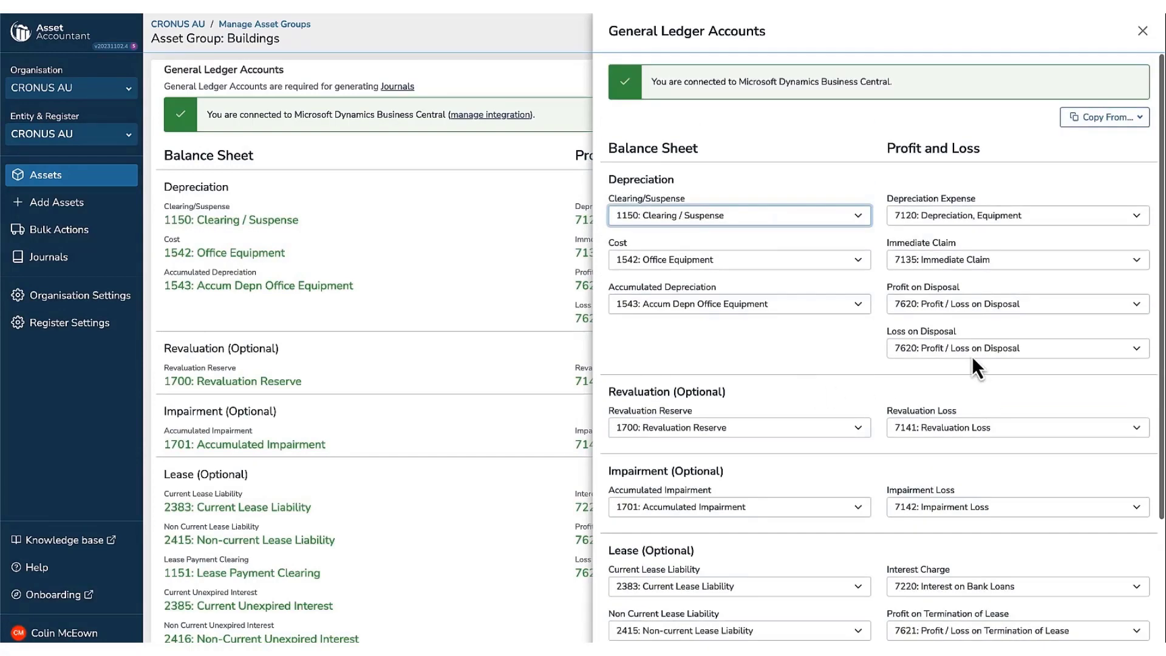
{"action": "left_click", "coordinate": [1142, 30]}
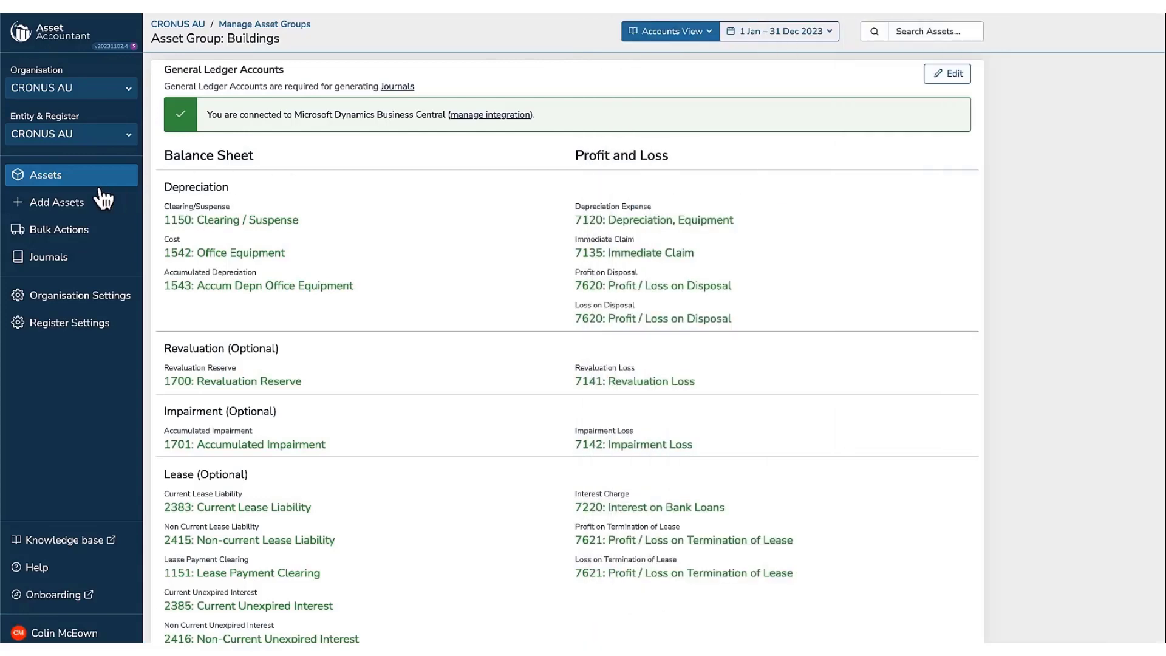
{"action": "left_click", "coordinate": [61, 178]}
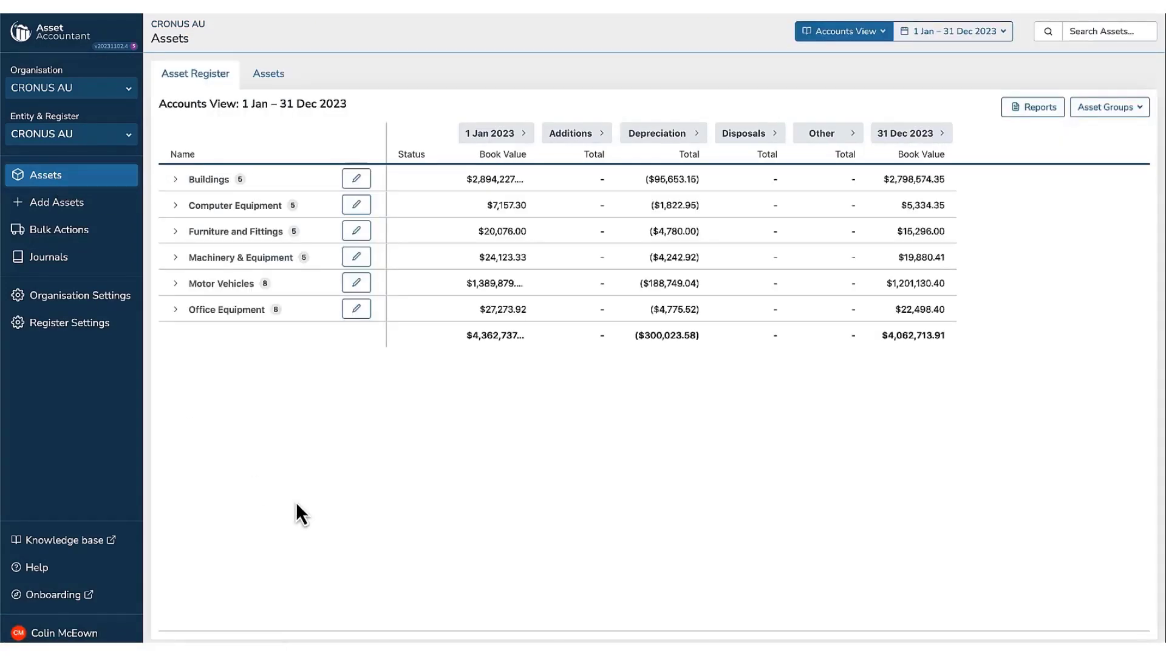
- Sync the register's Area, Business Group and Department classifications with the matching Business Central dimensions and their values, and save the mappings
{"action": "left_click", "coordinate": [88, 328]}
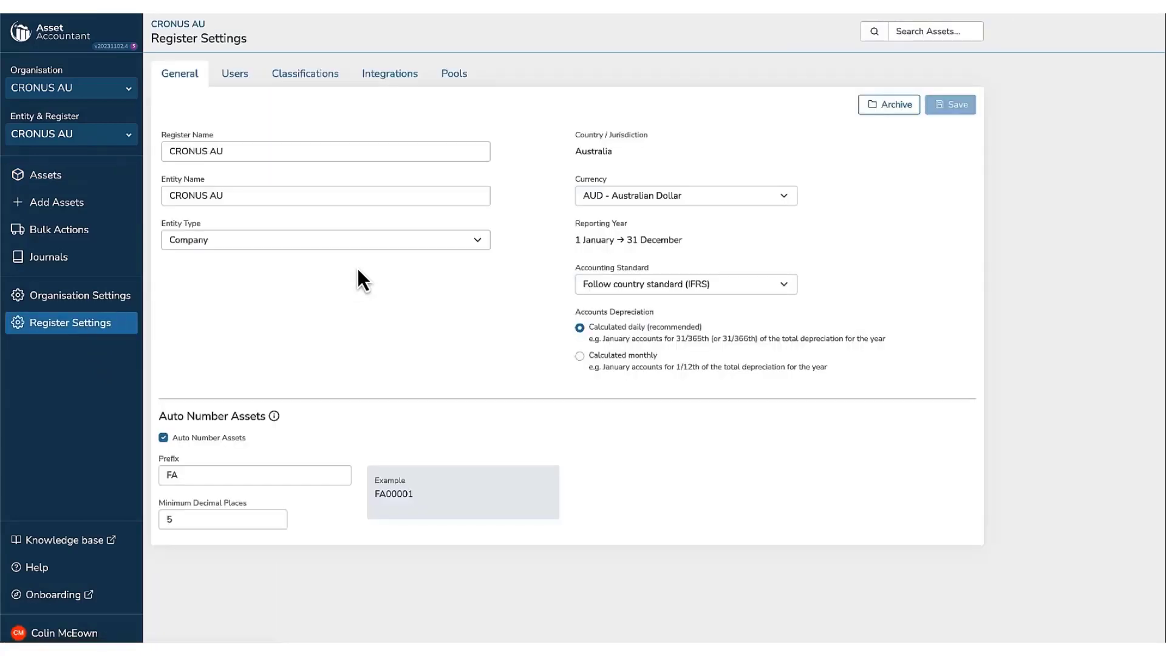
{"action": "left_click", "coordinate": [310, 75]}
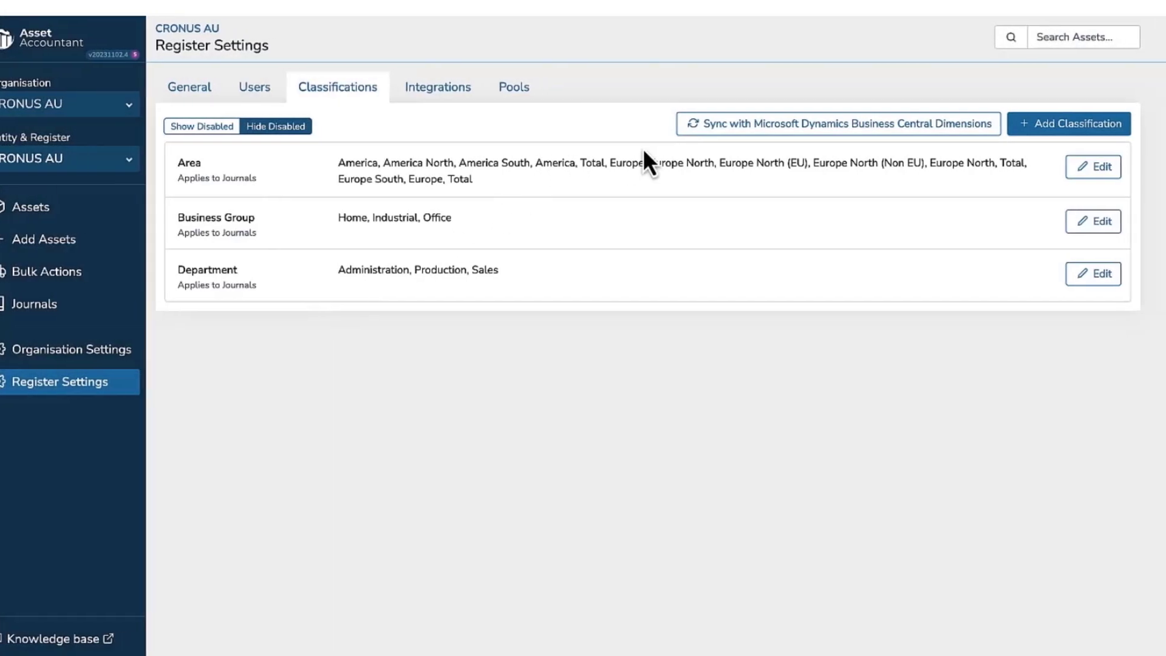
{"action": "left_click", "coordinate": [801, 124]}
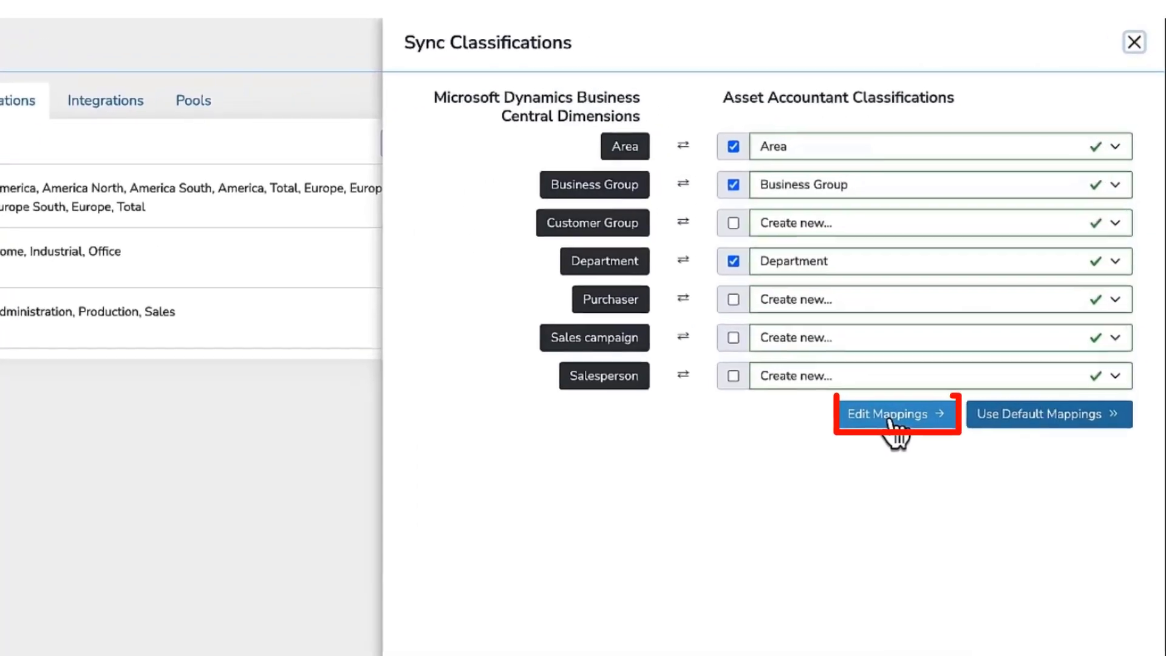
{"action": "left_click", "coordinate": [876, 437]}
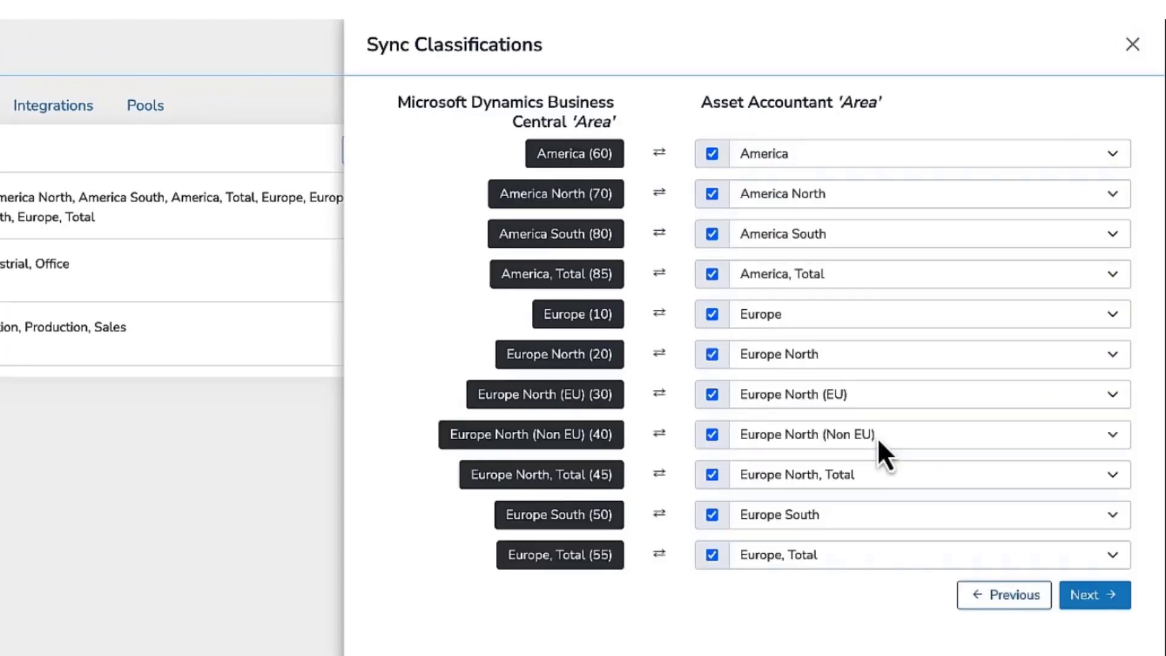
{"action": "left_click", "coordinate": [1103, 601]}
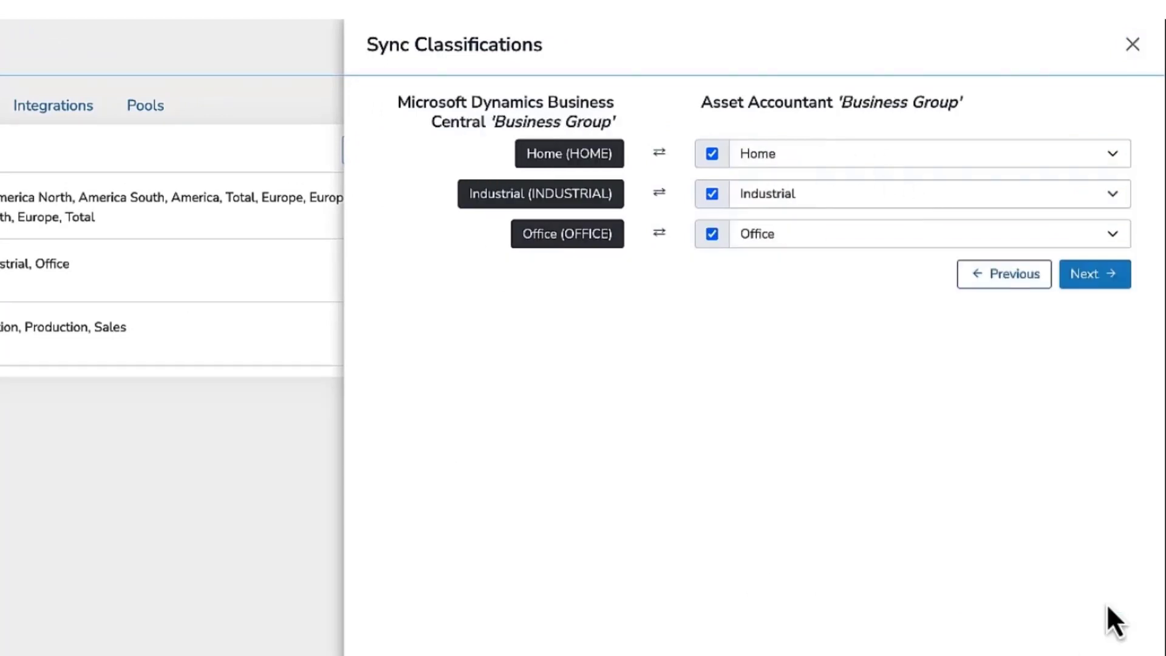
{"action": "left_click", "coordinate": [1094, 282]}
{"action": "left_click", "coordinate": [1095, 276]}
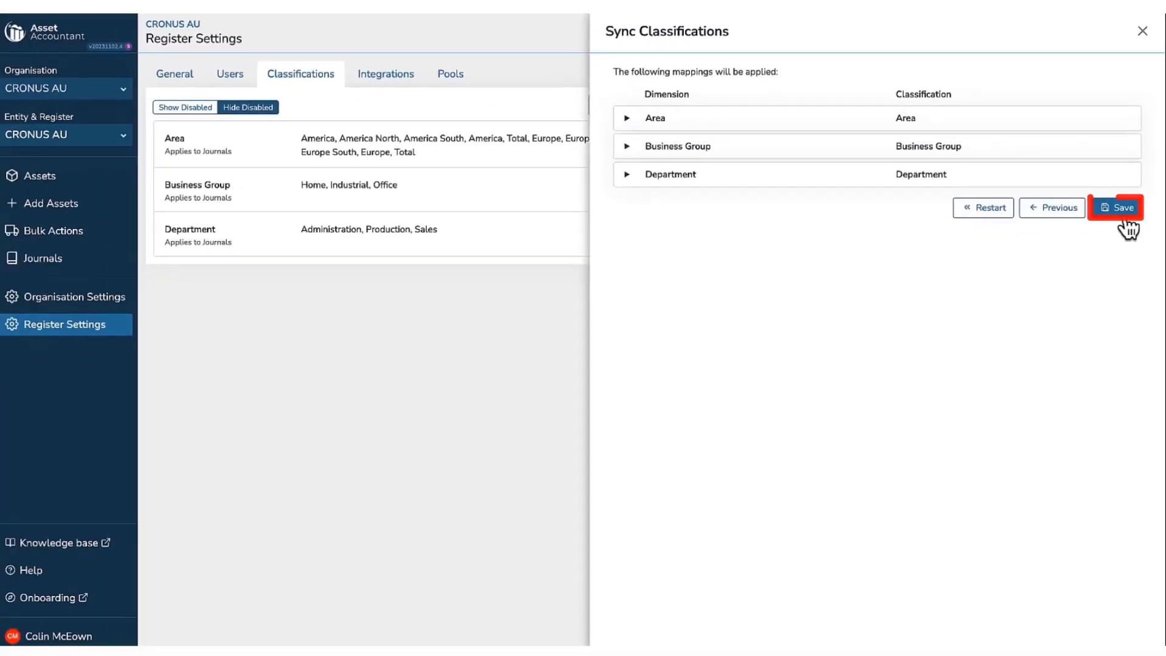
{"action": "left_click", "coordinate": [1093, 274]}
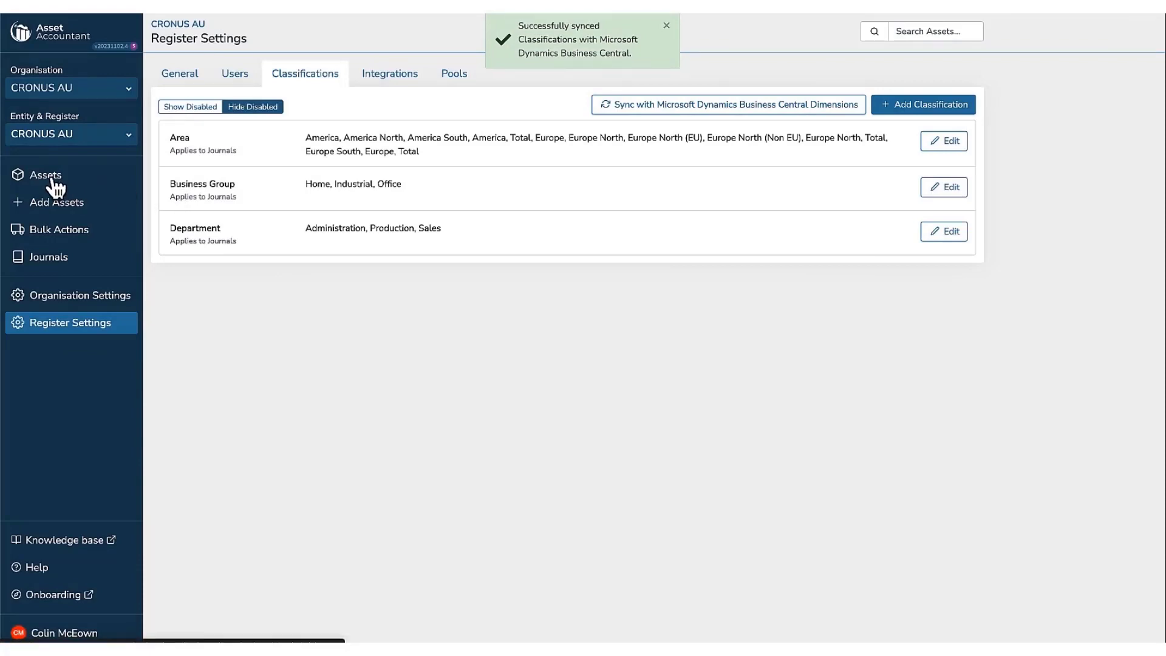
- Look through the ways to add assets, including File Import, and return to the entries from Microsoft Dynamics
{"action": "left_click", "coordinate": [57, 204]}
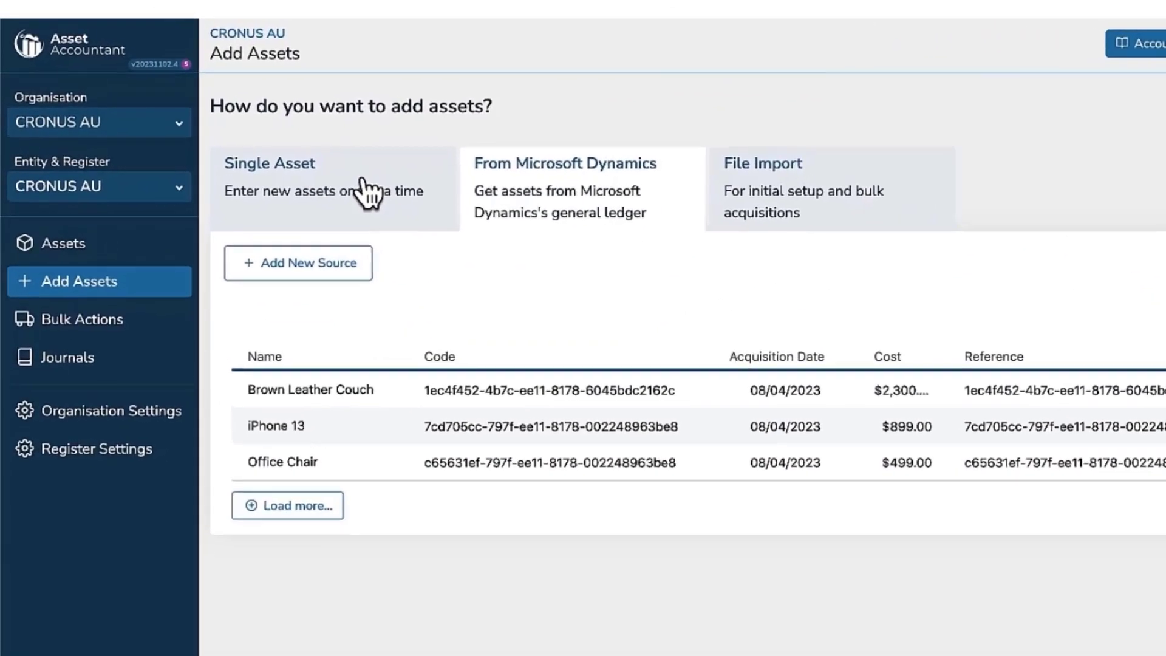
{"action": "left_click", "coordinate": [262, 137]}
{"action": "left_click", "coordinate": [901, 187]}
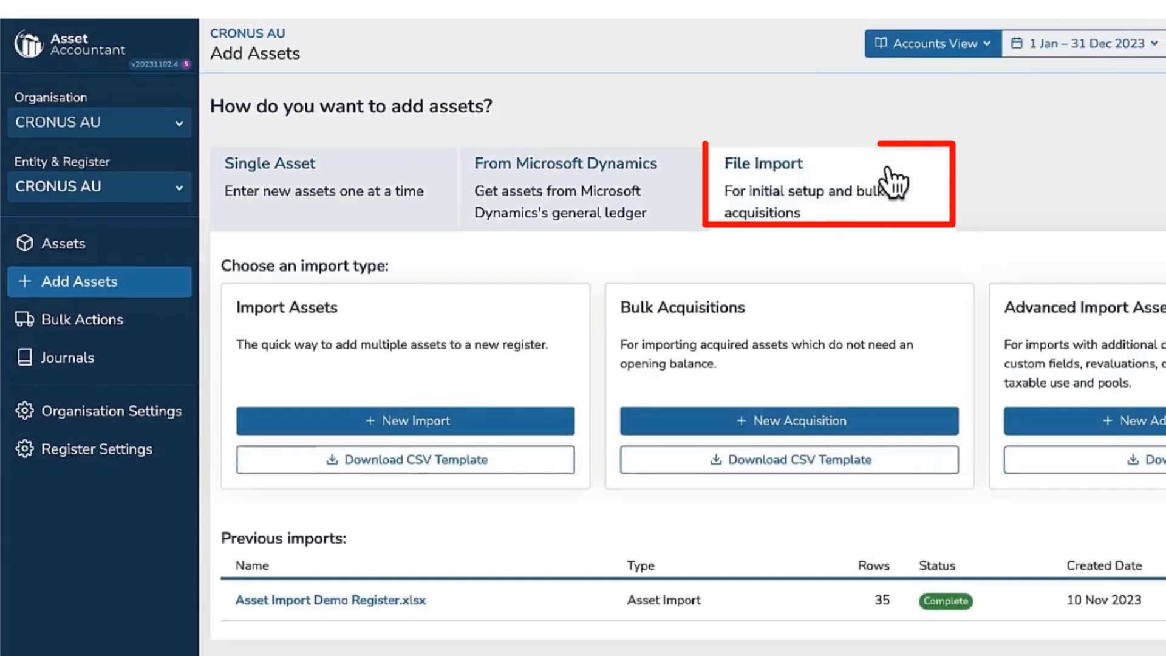
{"action": "left_click", "coordinate": [666, 210]}
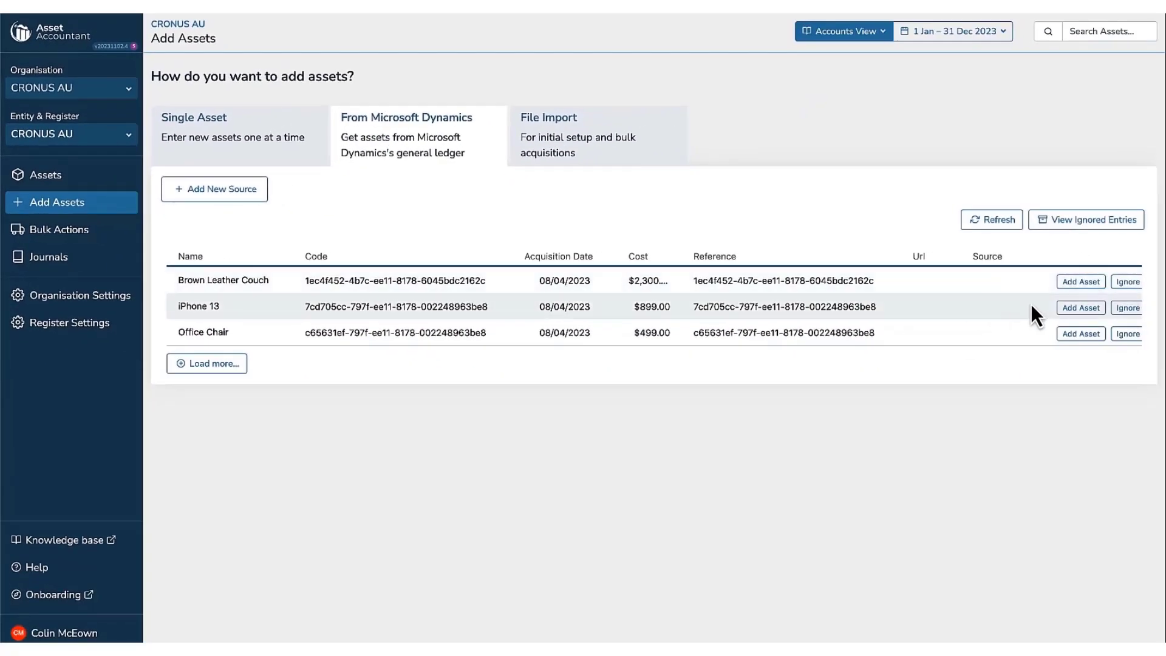
- Start a new asset from the iPhone 13 entry, clear its code for automatic numbering, and assign it to the Computer Equipment group
{"action": "left_click", "coordinate": [1081, 308]}
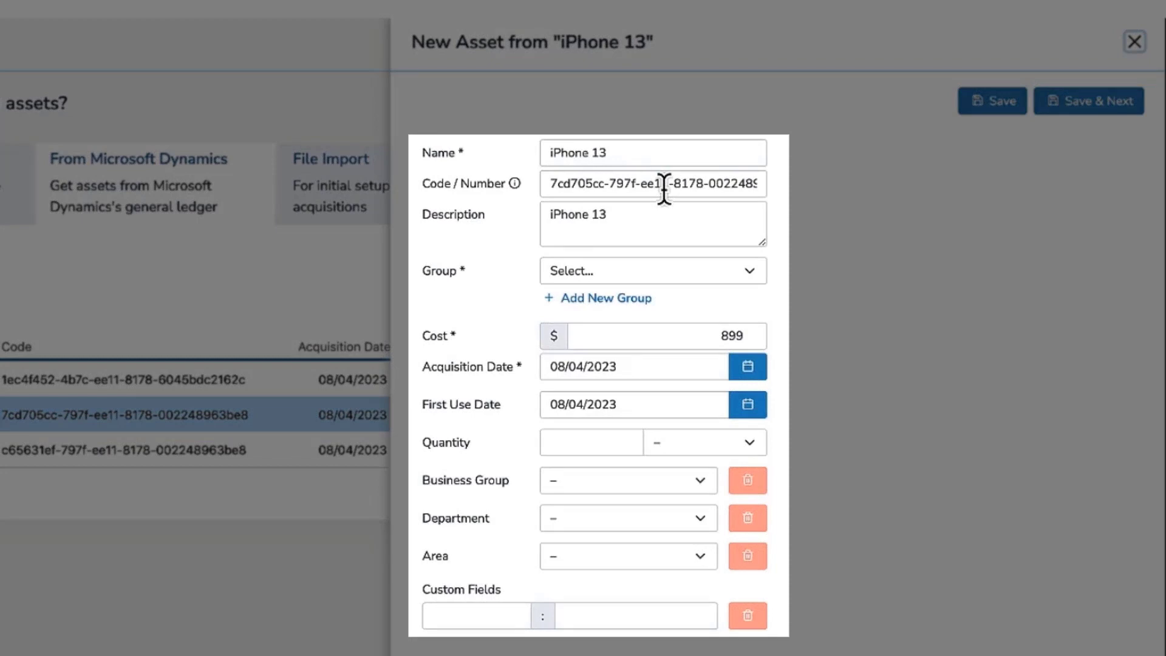
{"action": "double_click", "coordinate": [664, 183]}
{"action": "key", "text": "ctrl+a"}
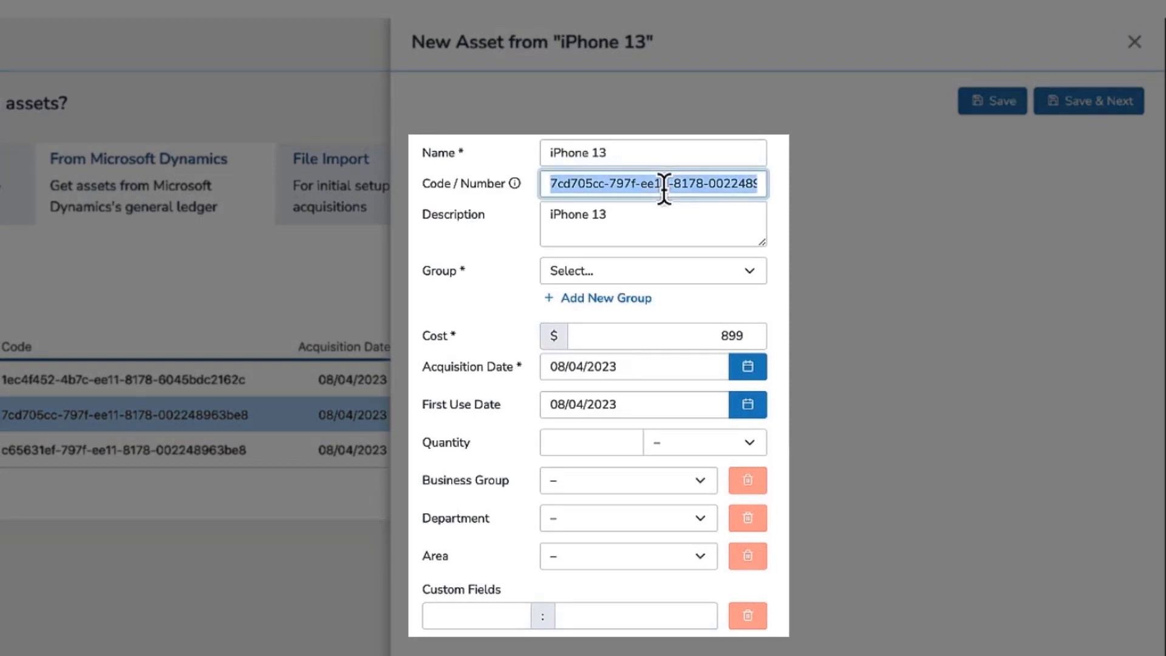
{"action": "key", "text": "BackSpace"}
{"action": "left_click", "coordinate": [811, 235]}
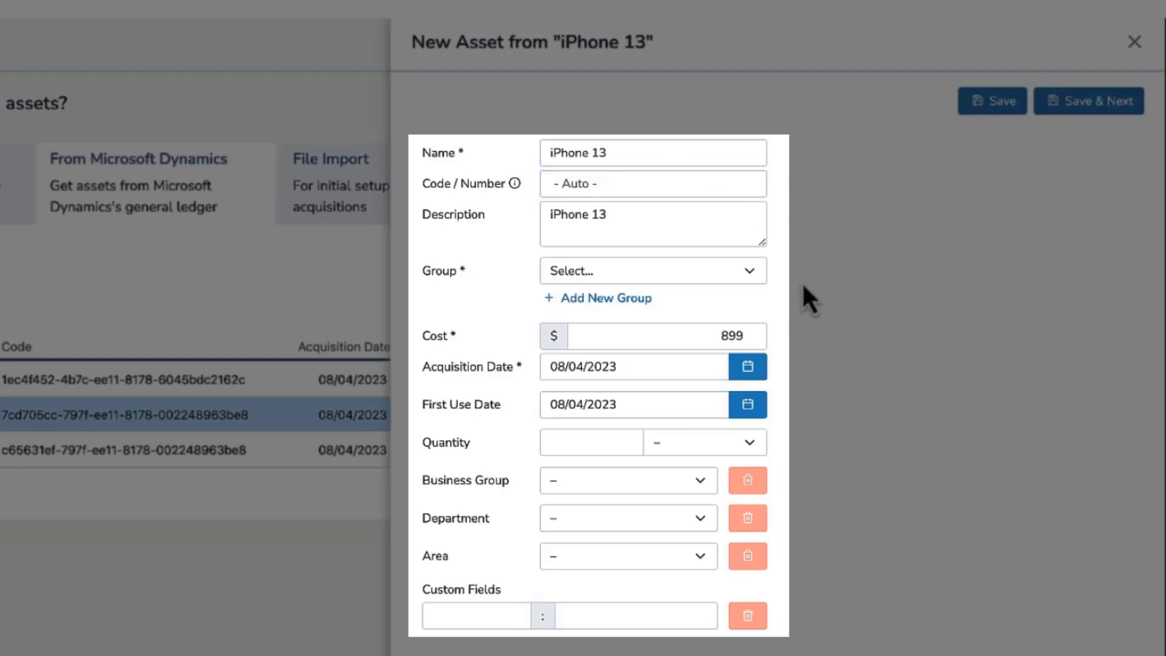
{"action": "left_click", "coordinate": [747, 272]}
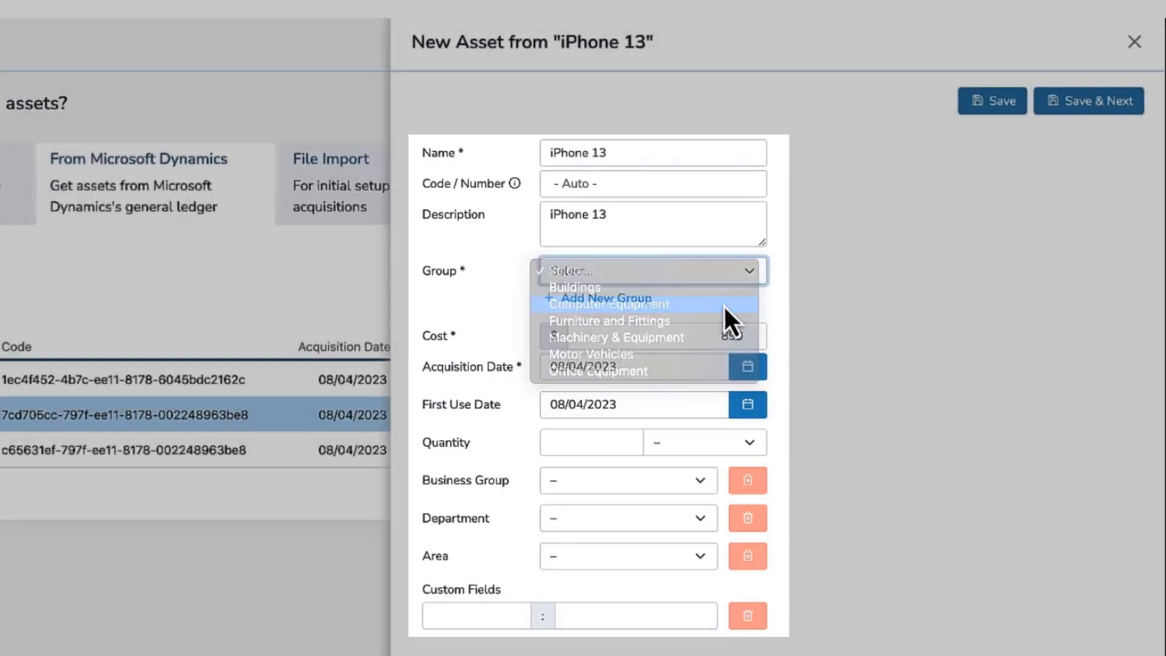
{"action": "left_click", "coordinate": [723, 304]}
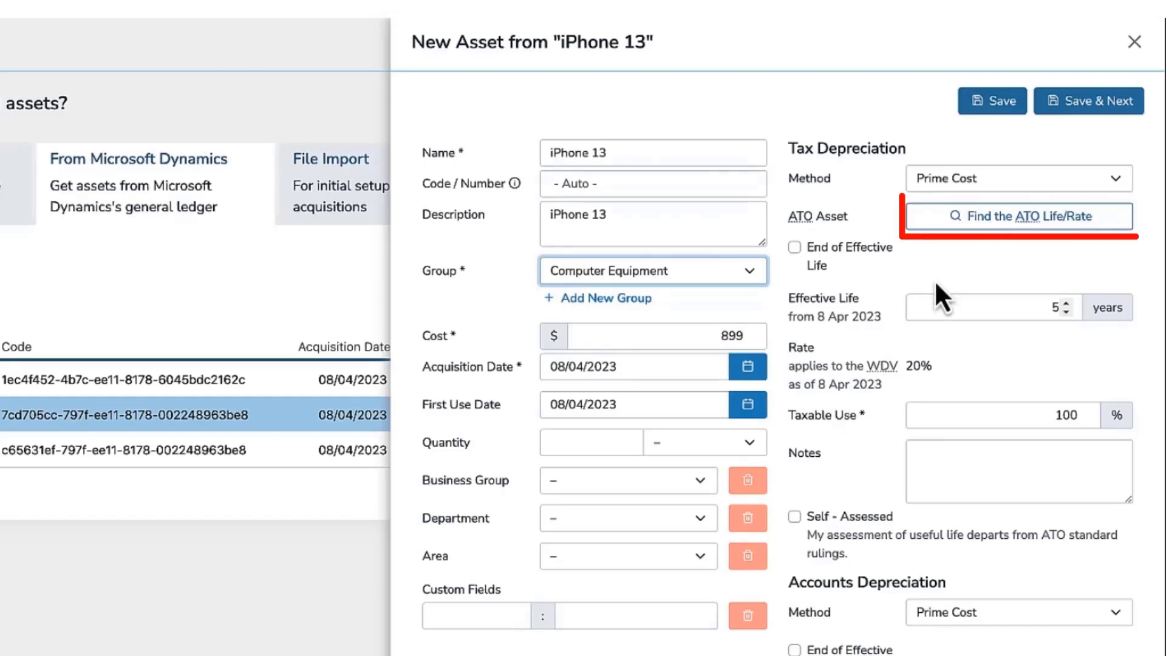
- Find the ATO life and rate for "mobile phone", apply the Mobile phones ruling to the asset's tax depreciation, and save the asset
{"action": "left_click", "coordinate": [1025, 220]}
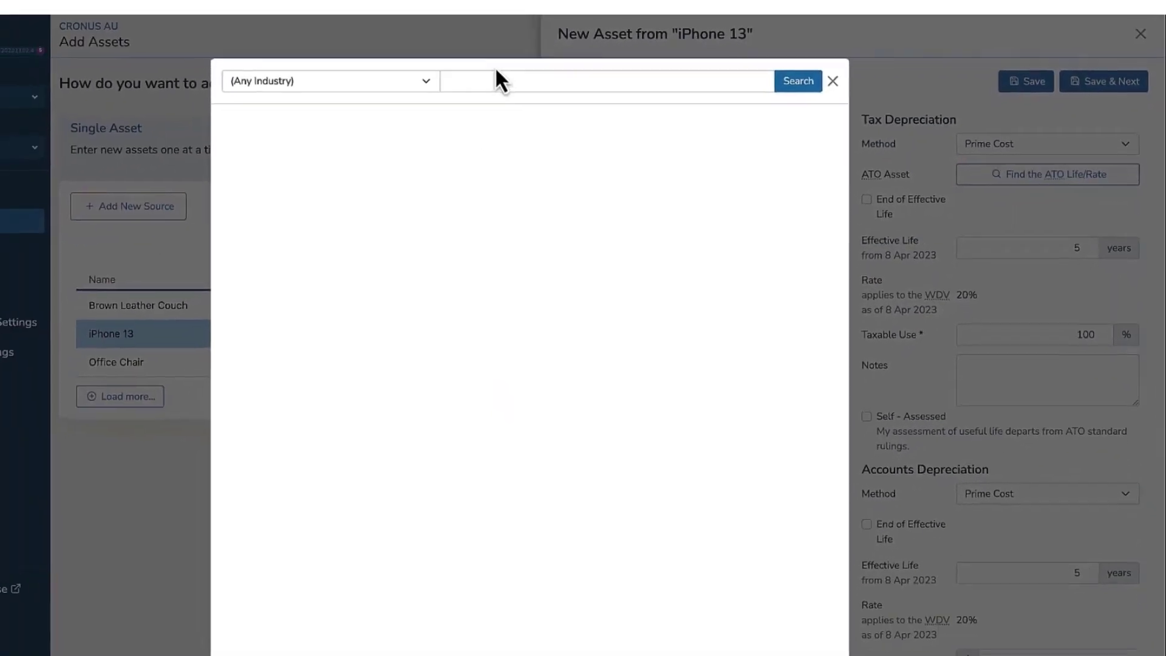
{"action": "left_click", "coordinate": [503, 78]}
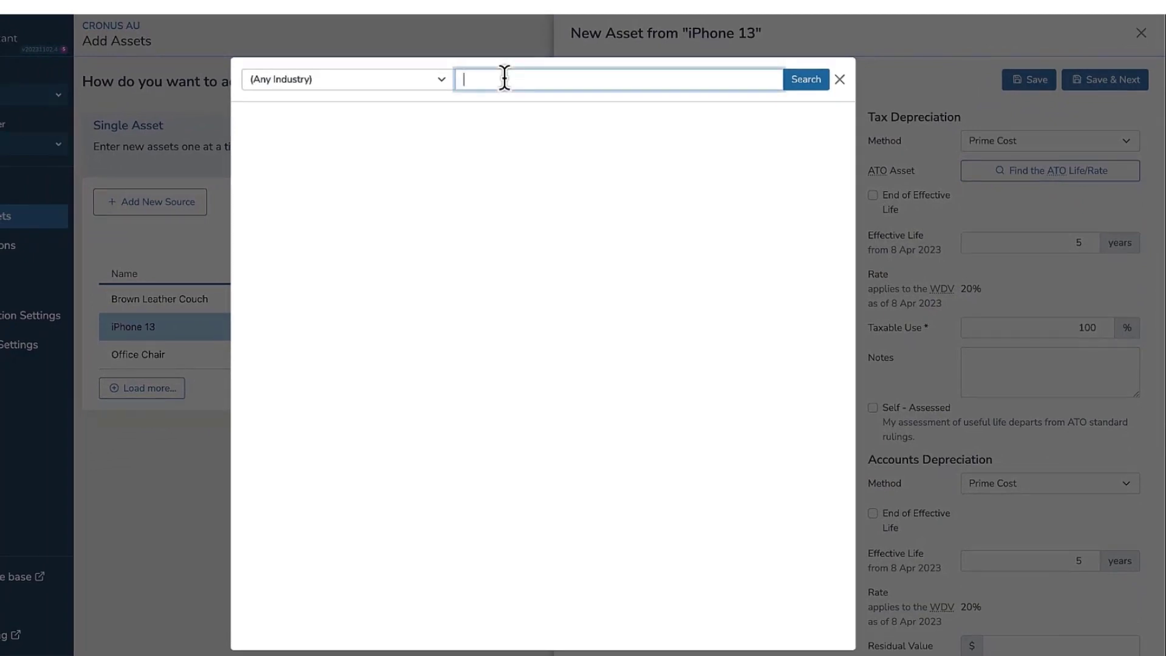
{"action": "type", "text": "mobile phone"}
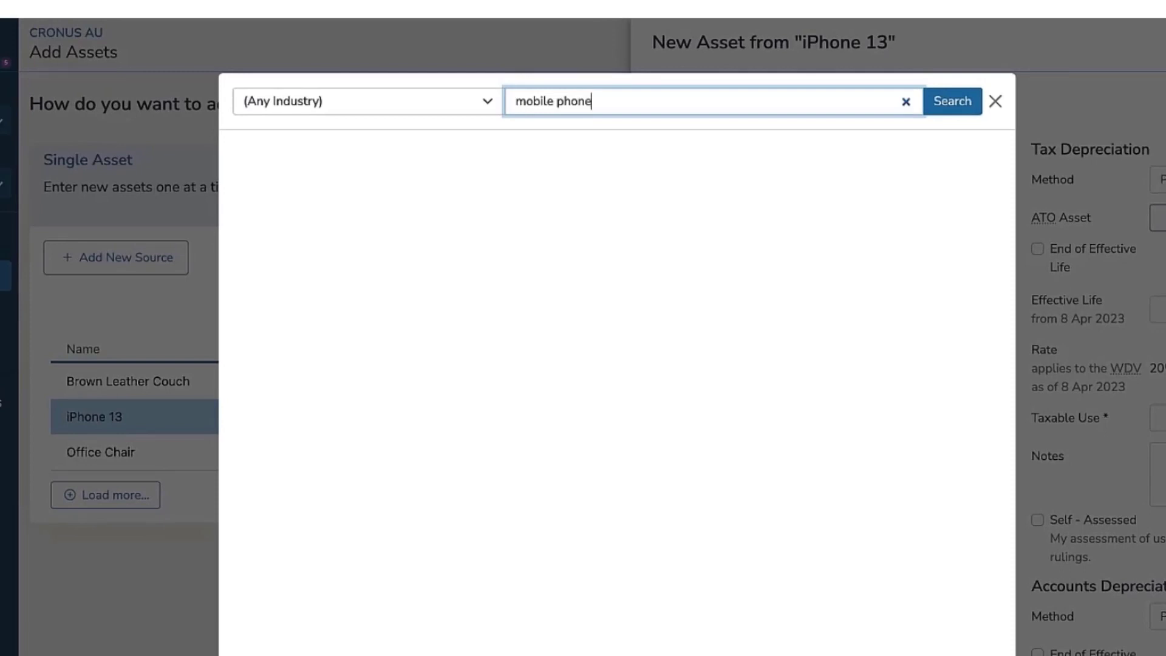
{"action": "left_click", "coordinate": [935, 102]}
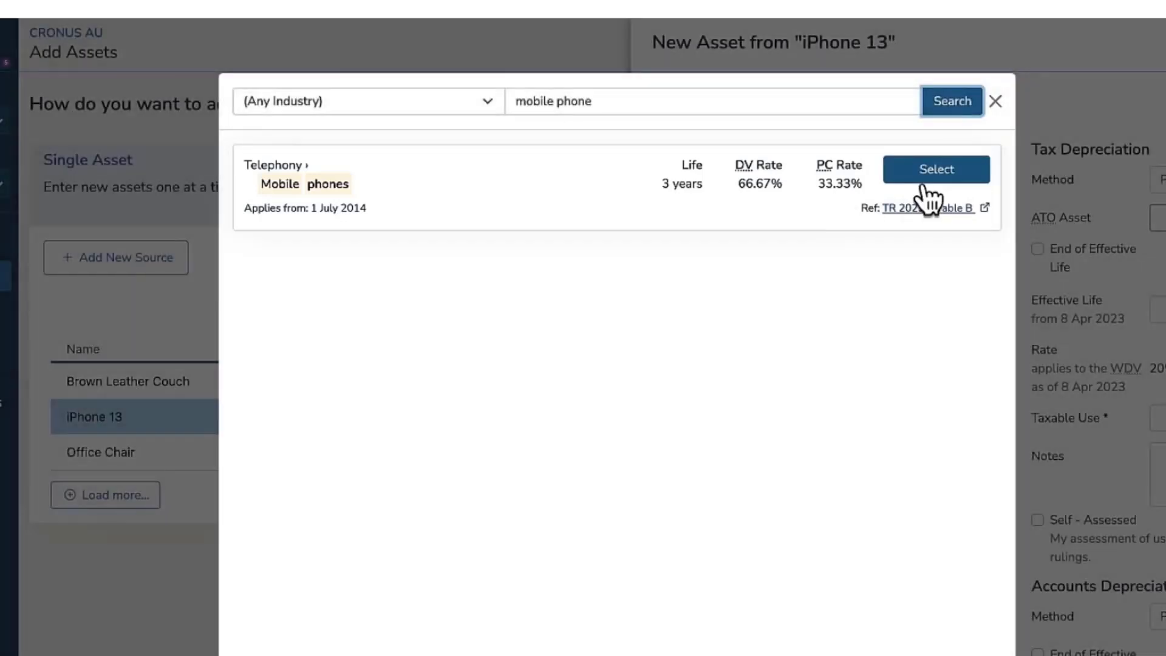
{"action": "left_click", "coordinate": [924, 194]}
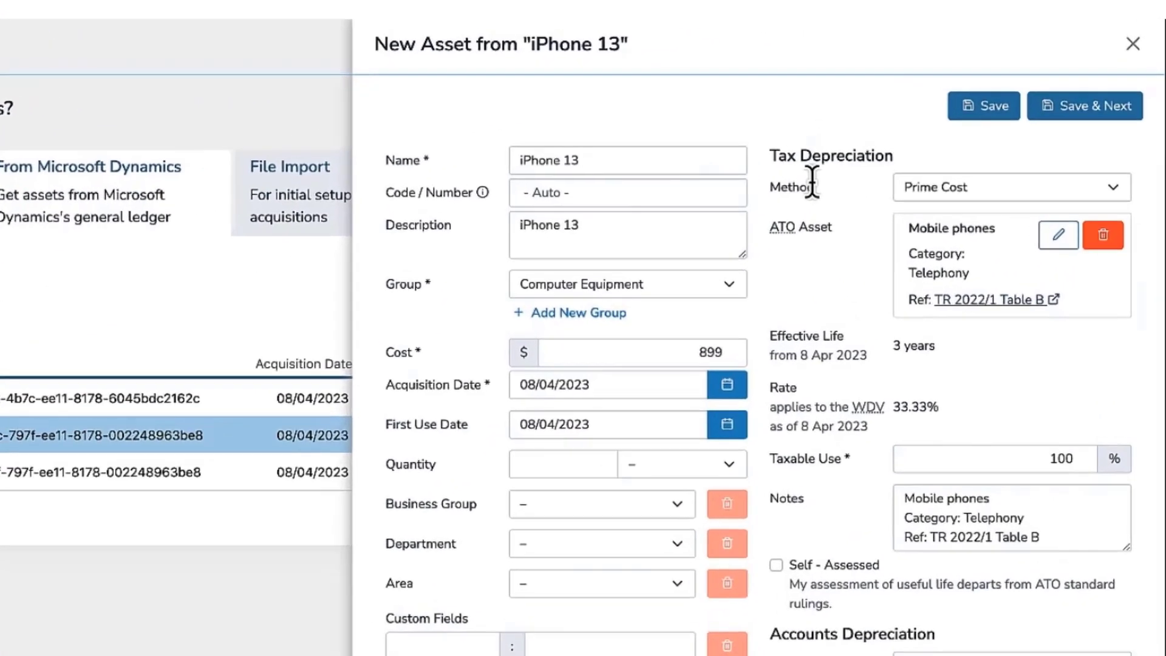
{"action": "left_click", "coordinate": [982, 115]}
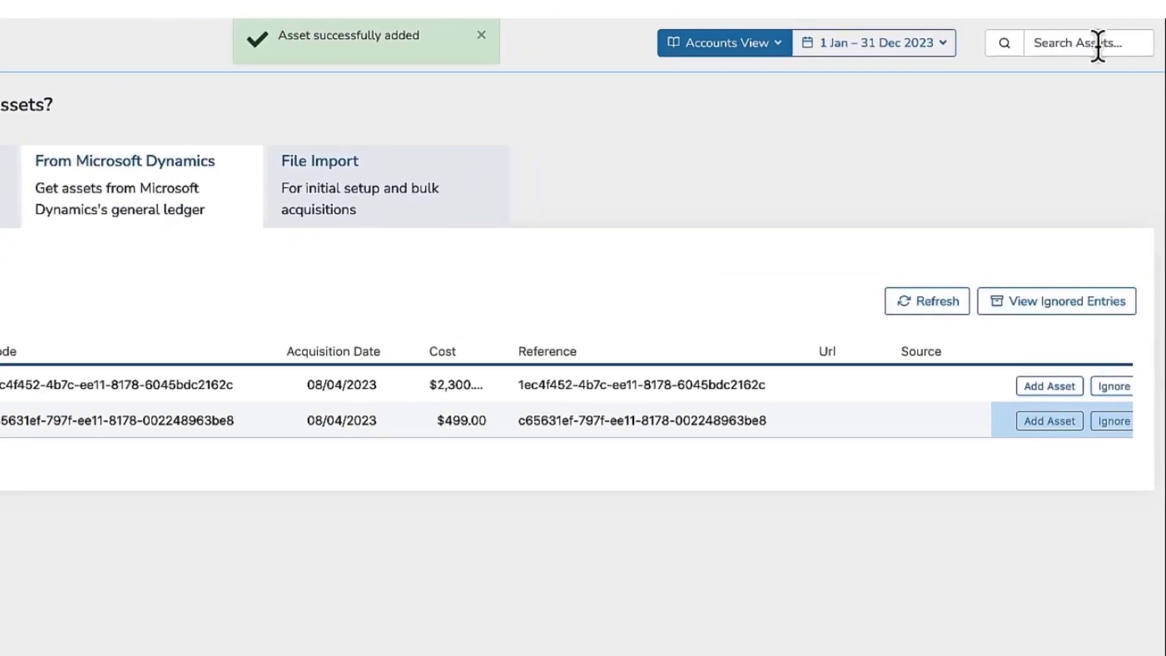
- Search the assets for "iphone 13" and open the matching record to review its accounts depreciation schedule
{"action": "left_click", "coordinate": [1116, 34]}
{"action": "type", "text": "iphone 13"}
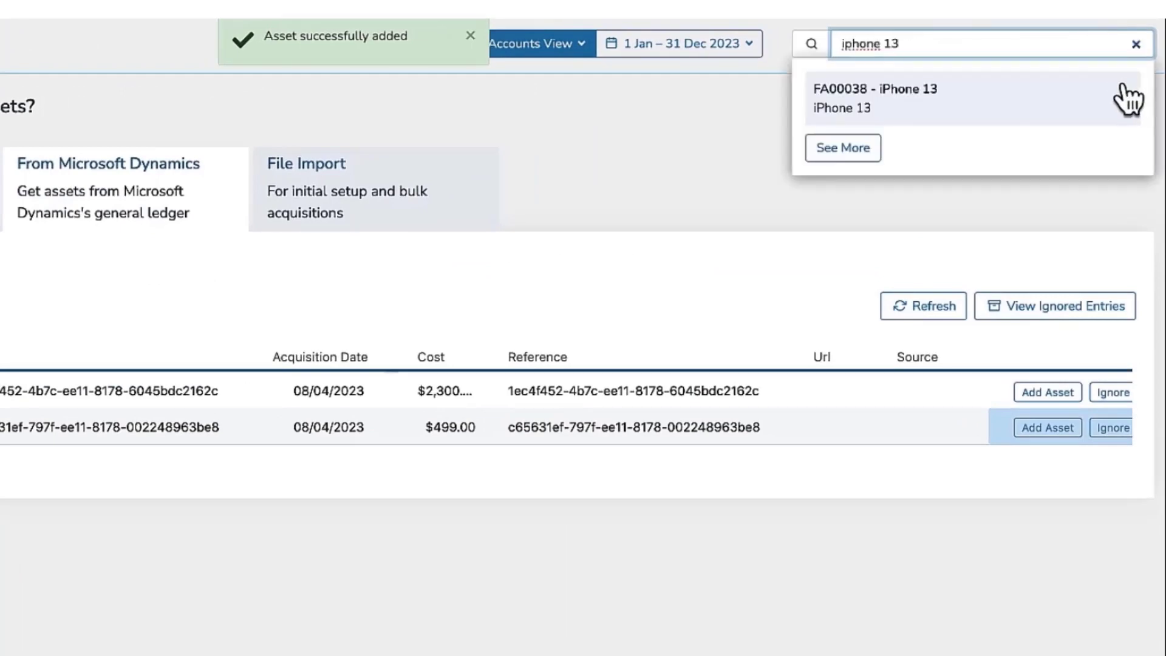
{"action": "left_click", "coordinate": [1124, 98]}
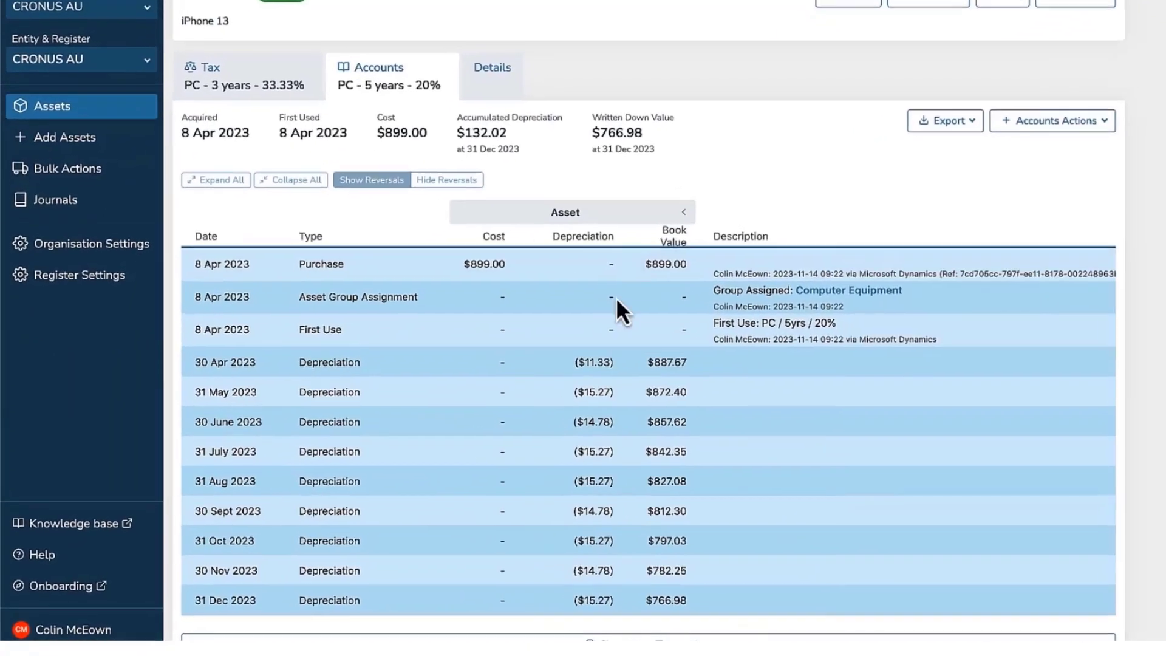
{"action": "scroll", "coordinate": [586, 450], "scroll_direction": "down", "scroll_amount": 1}
{"action": "scroll", "coordinate": [706, 412], "scroll_direction": "up", "scroll_amount": 1}
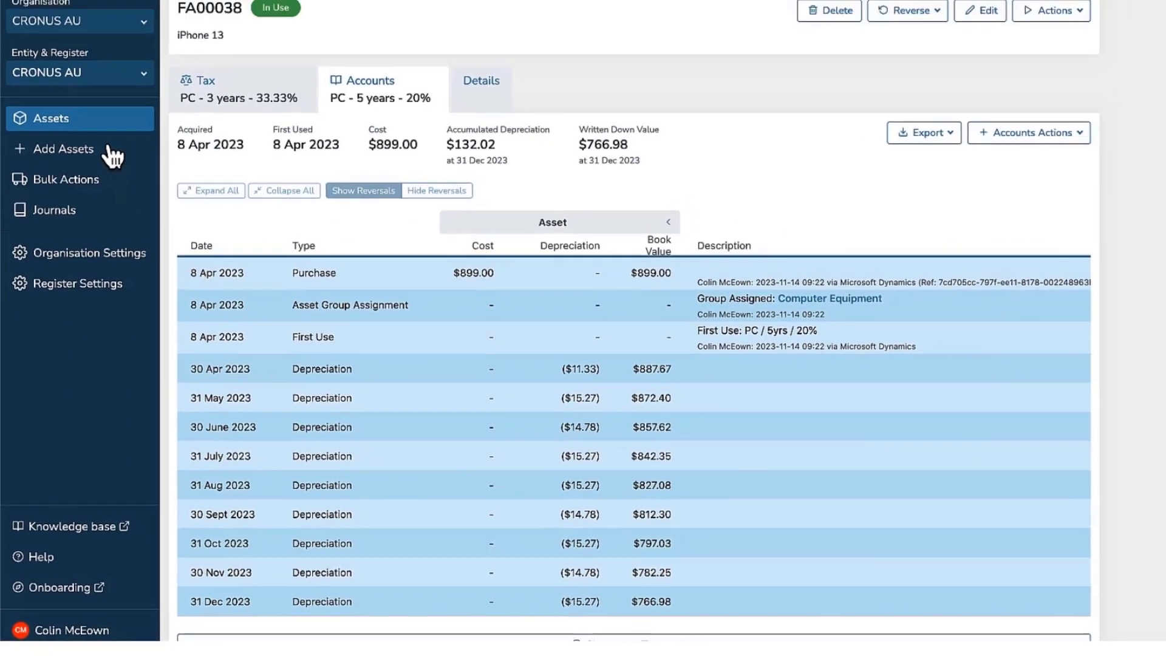
- Check the remaining Microsoft Dynamics asset entries, and create a journal from 01/01/2023 to 30/11/2023 including all movement types
{"action": "left_click", "coordinate": [109, 150]}
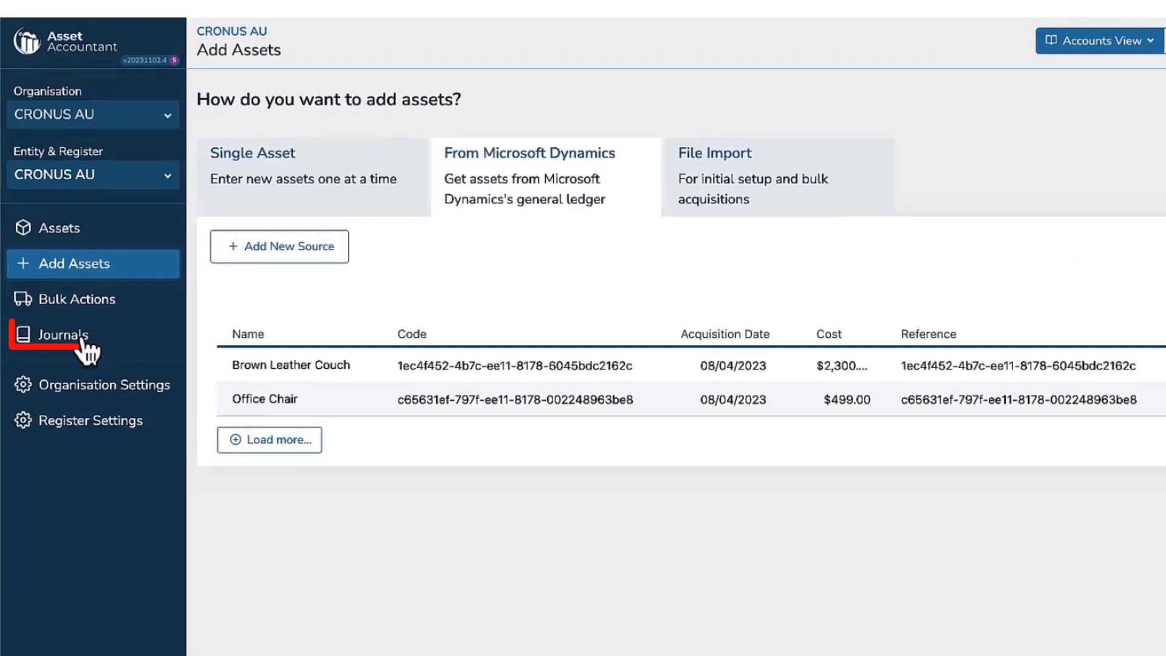
{"action": "left_click", "coordinate": [85, 340]}
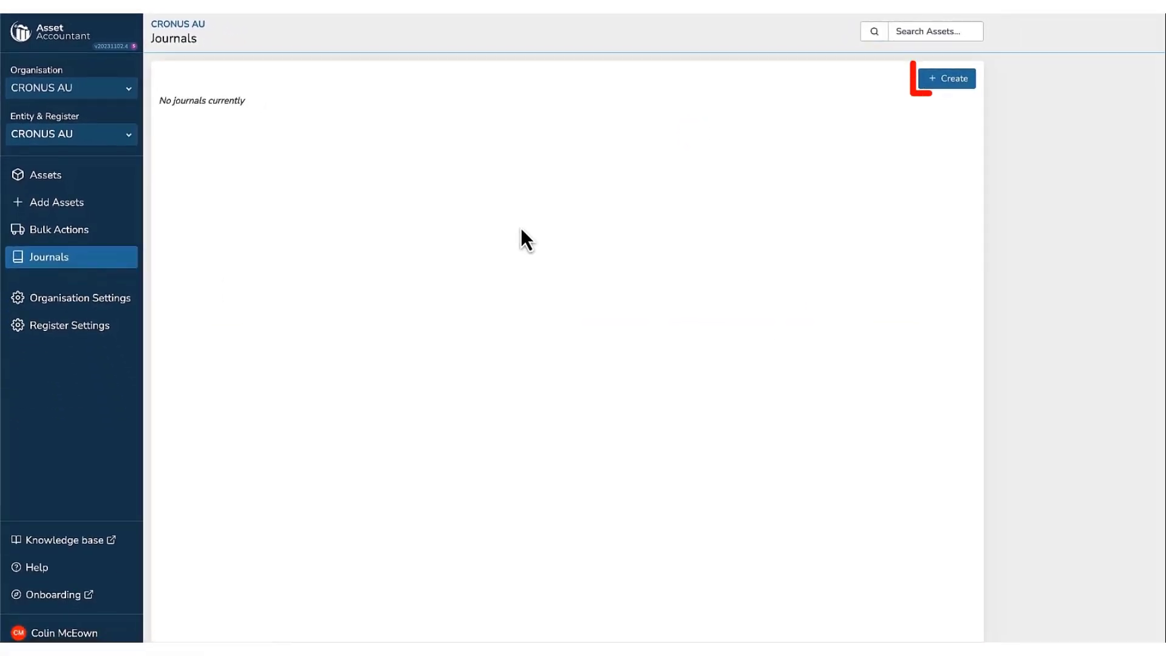
{"action": "left_click", "coordinate": [951, 81]}
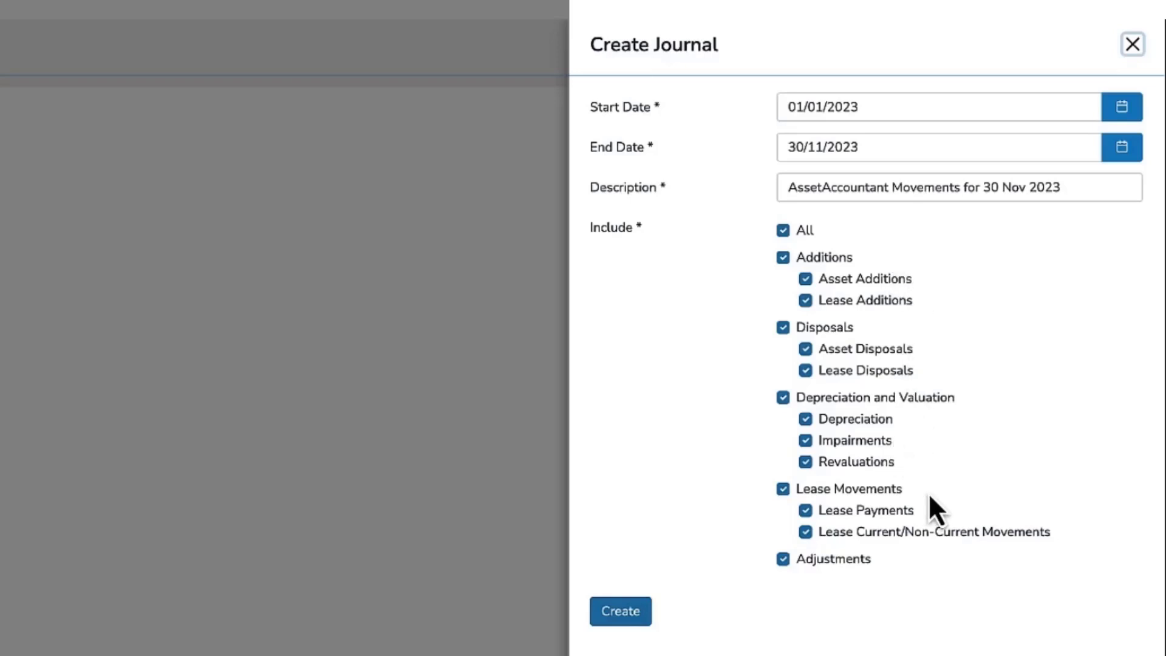
{"action": "left_click", "coordinate": [620, 611]}
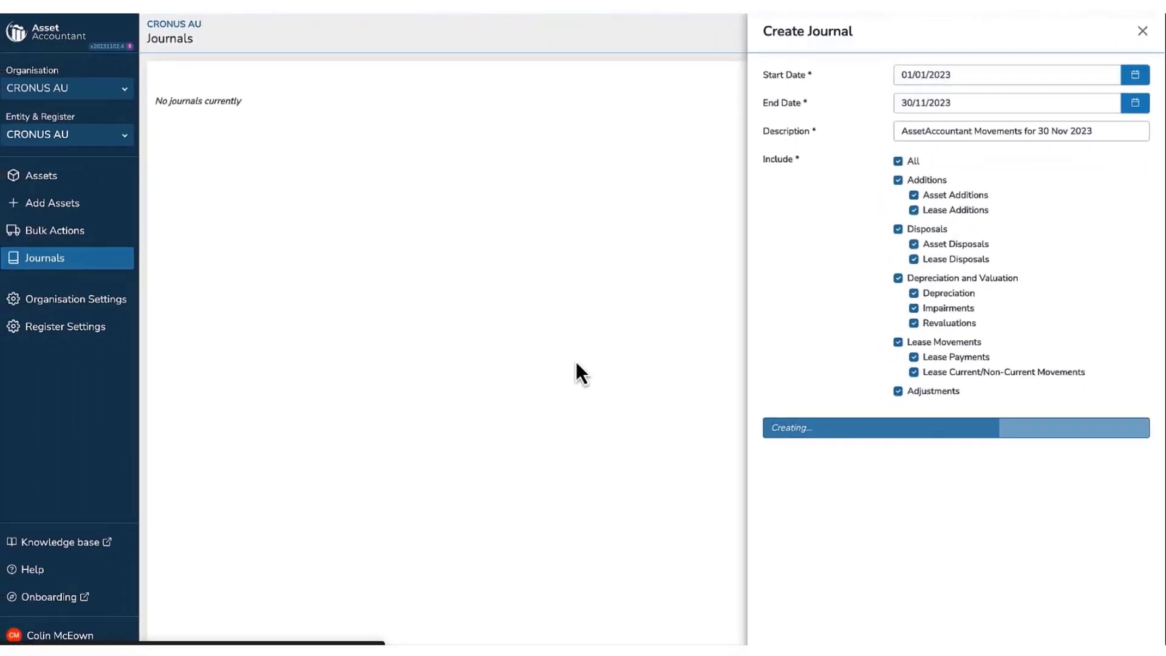
- Review the draft journal's lines for each asset group and post the journal to Microsoft Dynamics Business Central
{"action": "scroll", "coordinate": [578, 359], "scroll_direction": "down", "scroll_amount": 10}
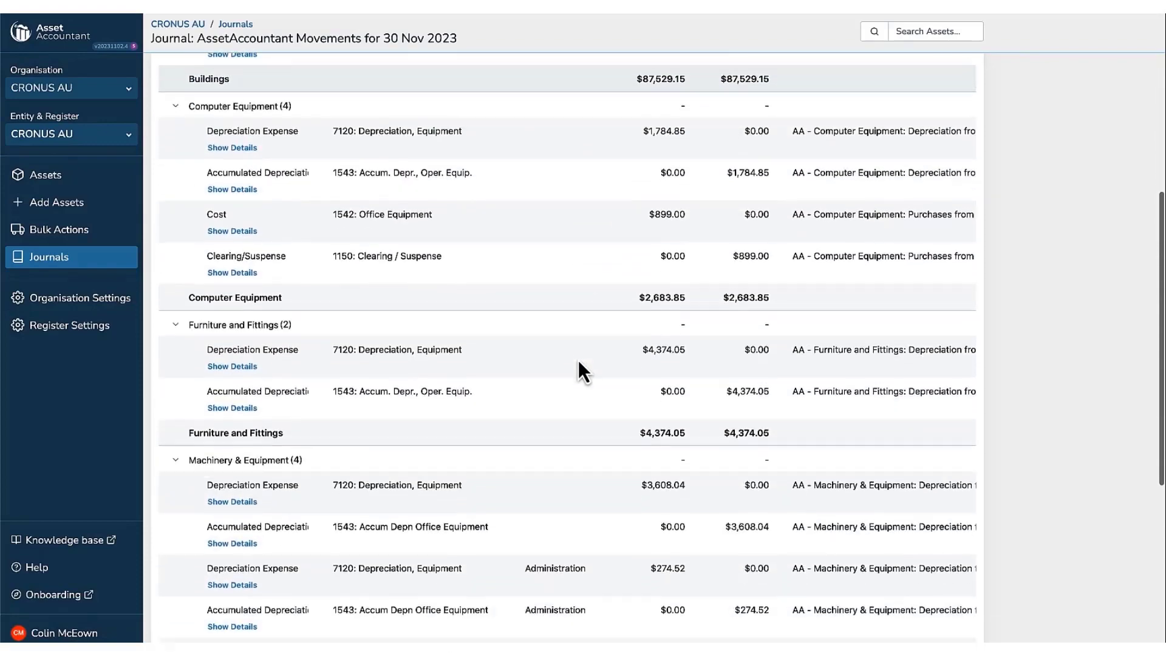
{"action": "scroll", "coordinate": [578, 359], "scroll_direction": "up", "scroll_amount": 10}
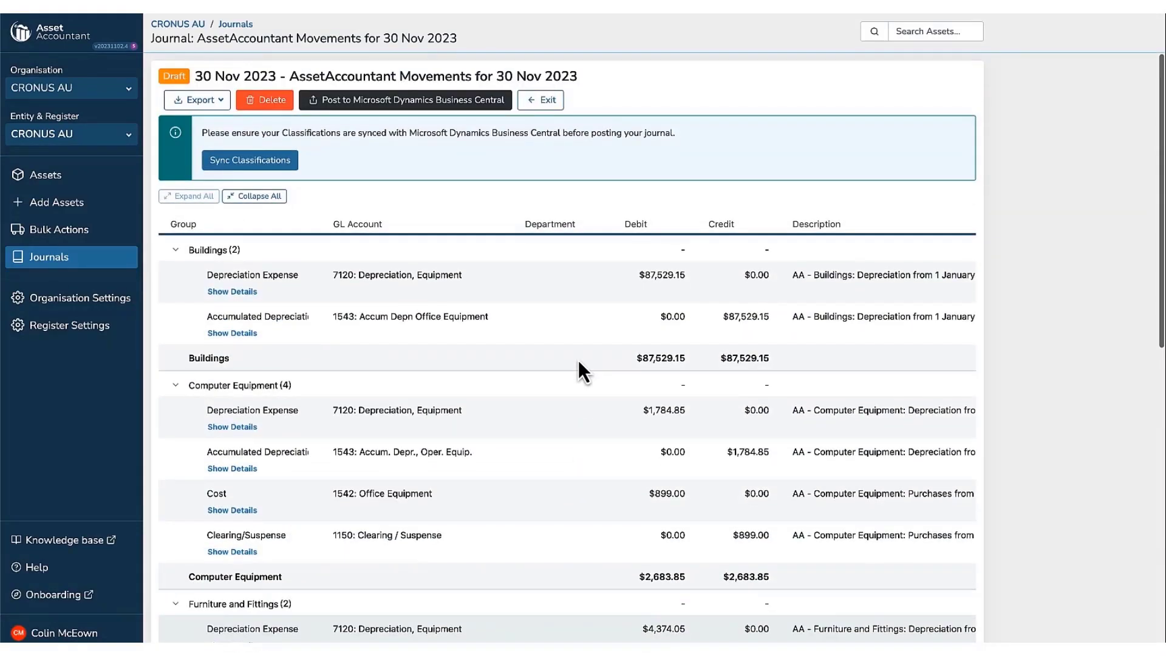
{"action": "left_click", "coordinate": [422, 105]}
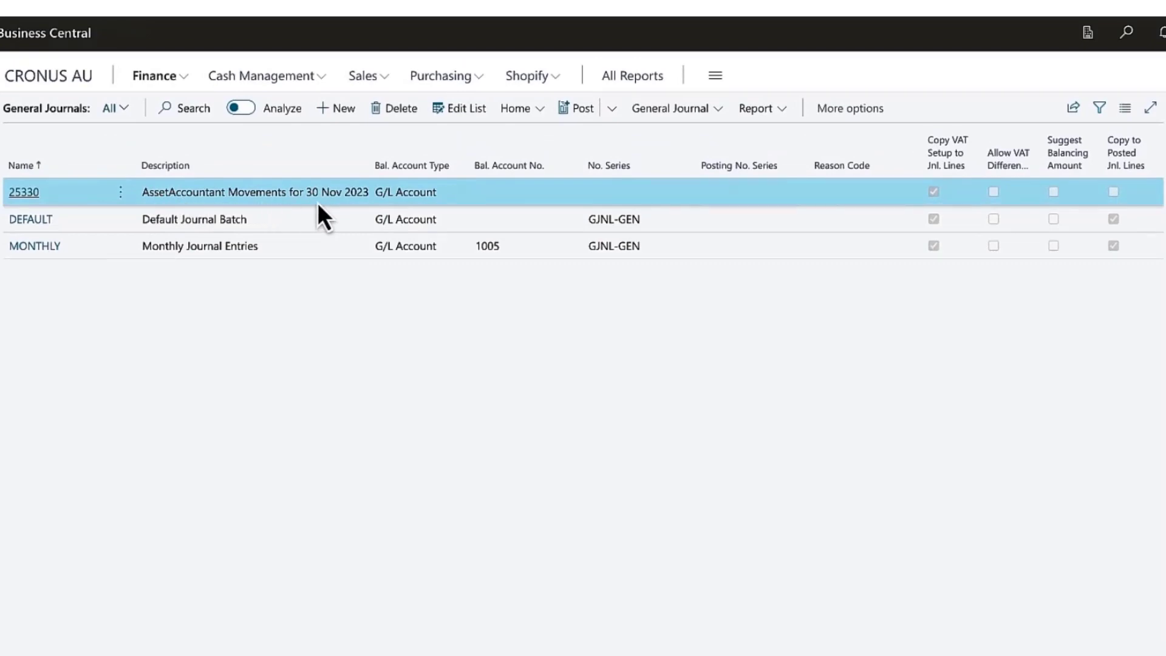
- In Business Central, open the general journal batch "AssetAccountant Movements for 30 Nov 2023" and review its lines across to the amounts
{"action": "left_click", "coordinate": [44, 189]}
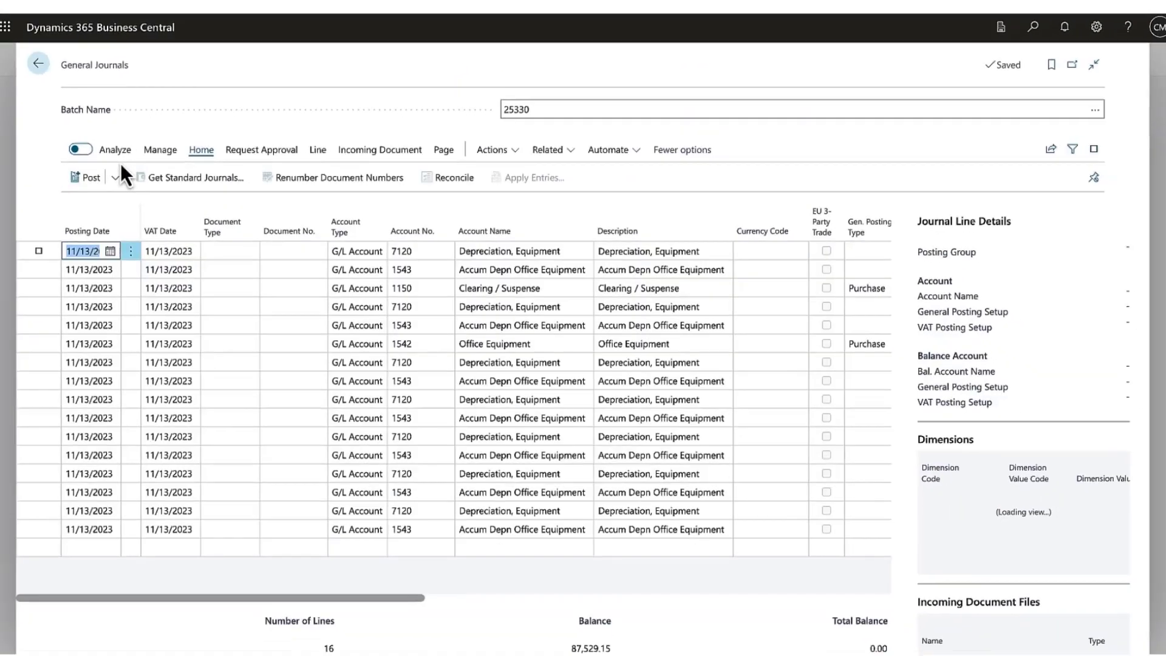
{"action": "scroll", "coordinate": [443, 425], "scroll_direction": "right", "scroll_amount": 10}
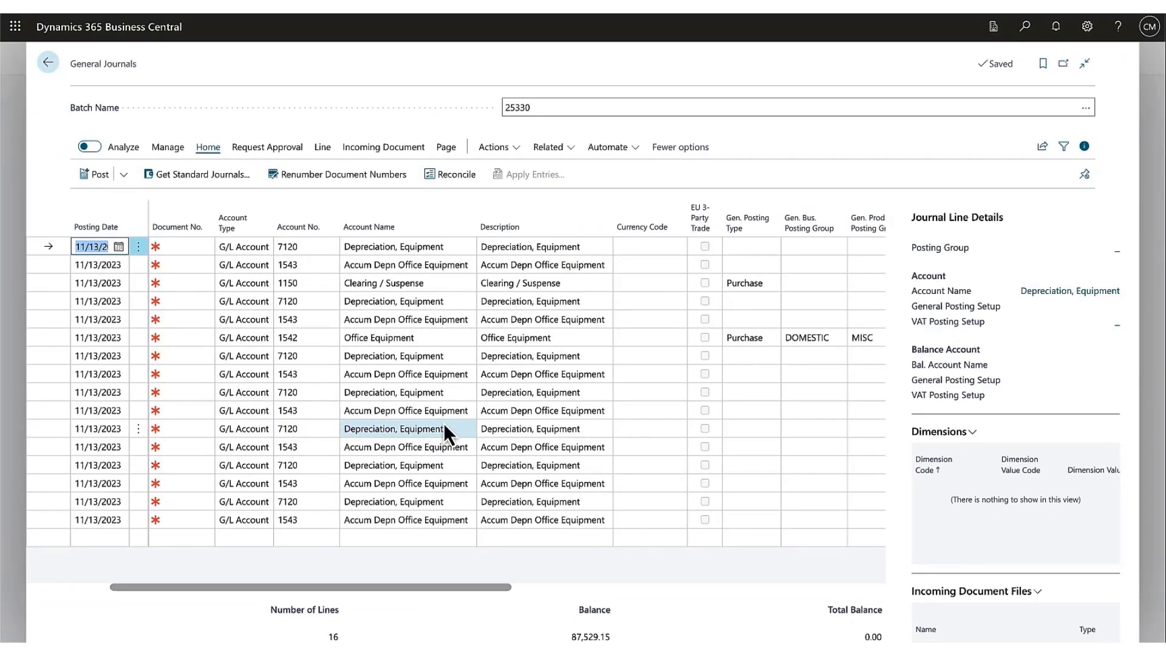
{"action": "scroll", "coordinate": [443, 423], "scroll_direction": "right", "scroll_amount": 3}
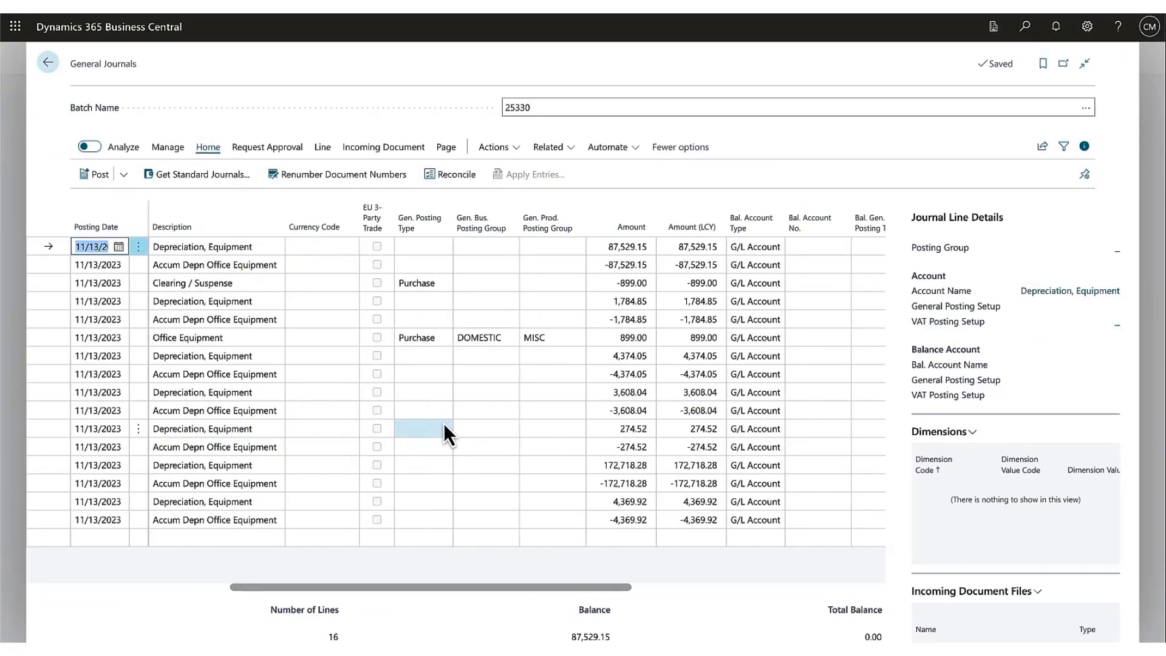